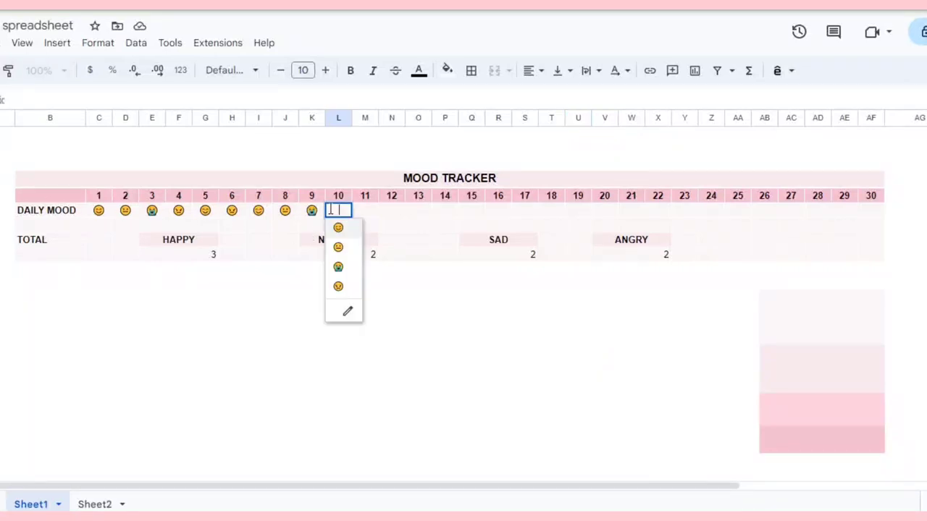
# Step: Set days 10, 11 and 12 to happy, sad and angry, checking each mood's COUNTIF total
pyautogui.click(338, 229)
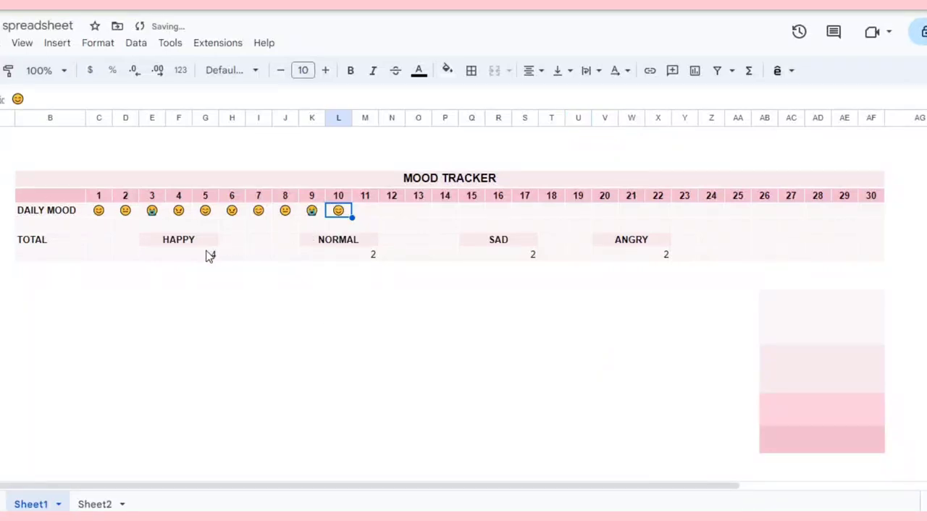
pyautogui.click(208, 254)
pyautogui.click(365, 211)
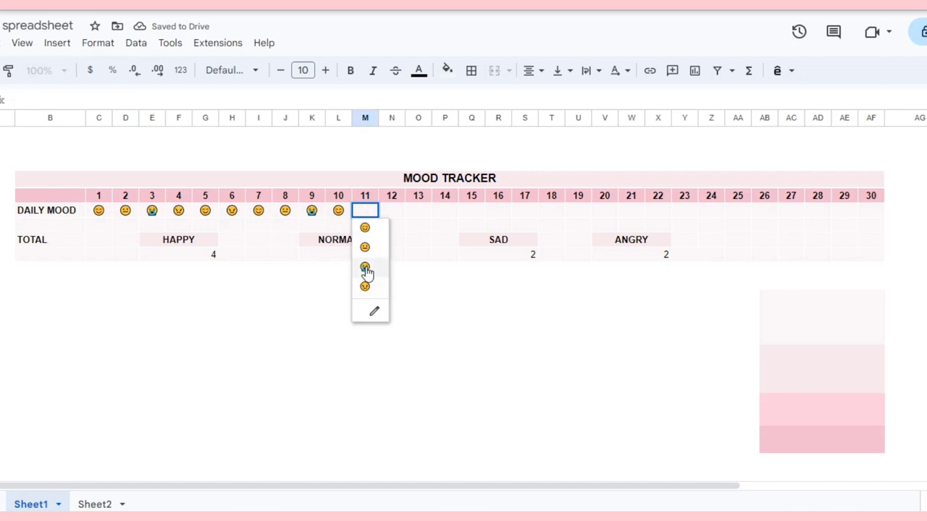
pyautogui.click(366, 268)
pyautogui.click(490, 259)
pyautogui.click(387, 213)
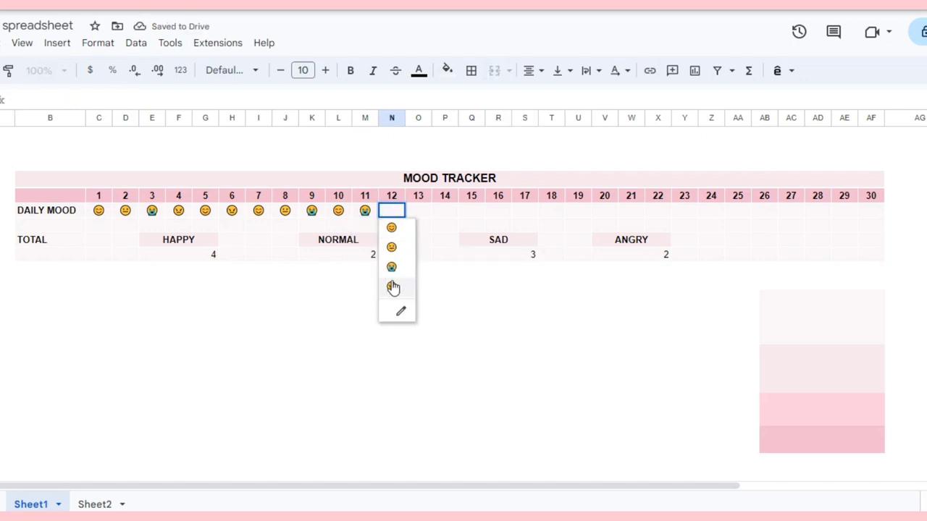
pyautogui.click(393, 287)
pyautogui.click(635, 259)
# Step: Reposition the pink palette image and set day 13 to happy, bringing HAPPY to 5
pyautogui.moveTo(791, 355); pyautogui.dragTo(778, 372)
pyautogui.click(392, 212)
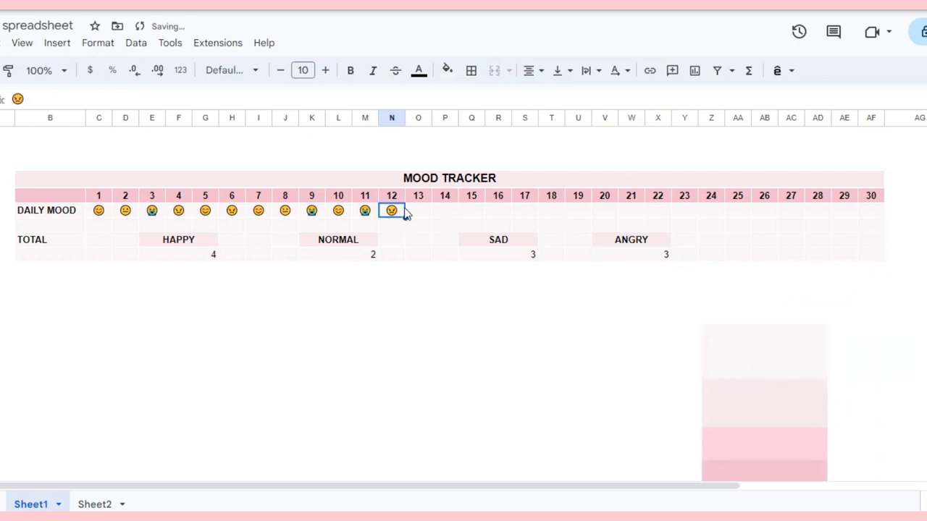
pyautogui.click(418, 210)
pyautogui.click(414, 229)
pyautogui.click(213, 260)
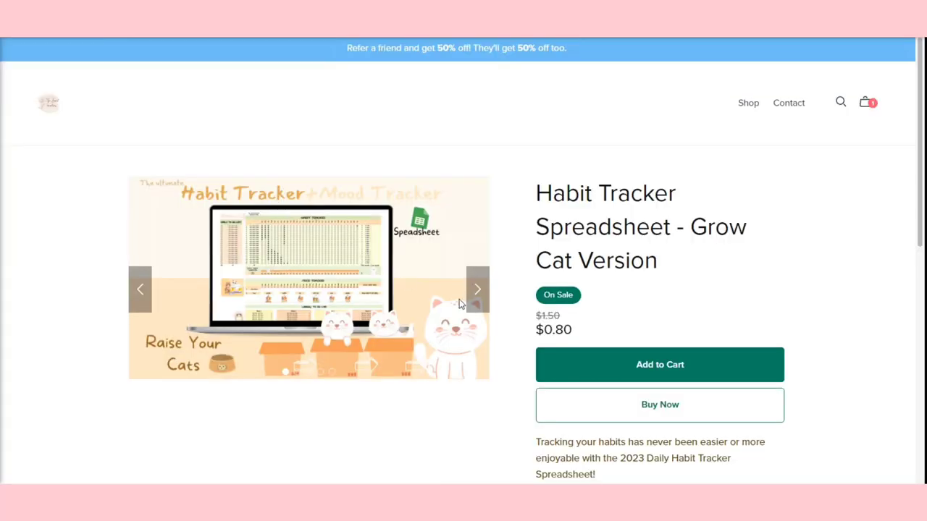
# Step: Browse through the store's mood tracker product images
pyautogui.click(471, 307)
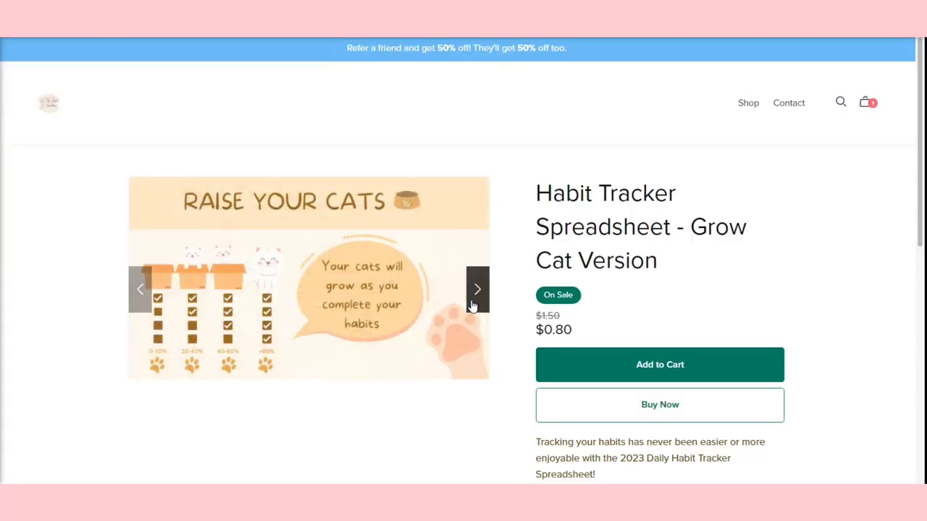
pyautogui.click(471, 306)
pyautogui.click(471, 306)
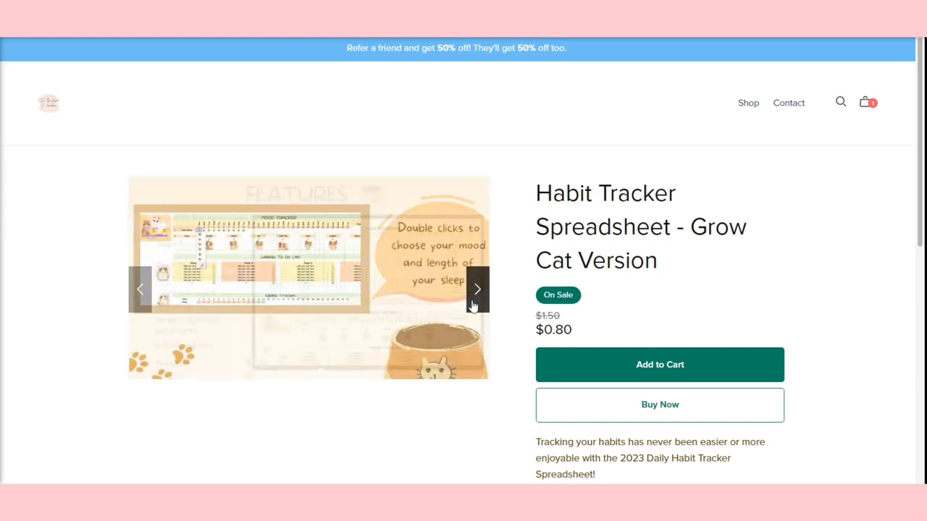
pyautogui.click(471, 306)
pyautogui.scroll(-1, 624, 313)
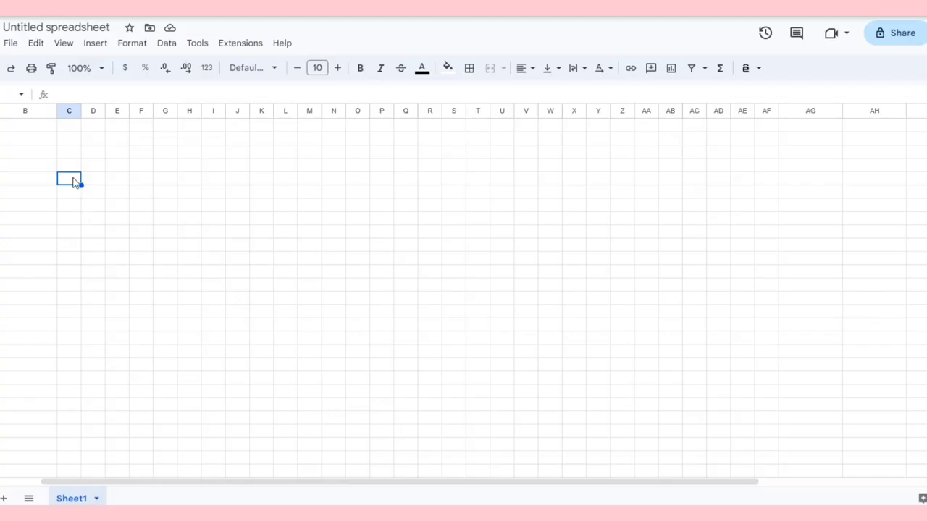
# Step: Put the start date 6/1/2023 in C5 via today's date and the date picker
pyautogui.click(93, 182)
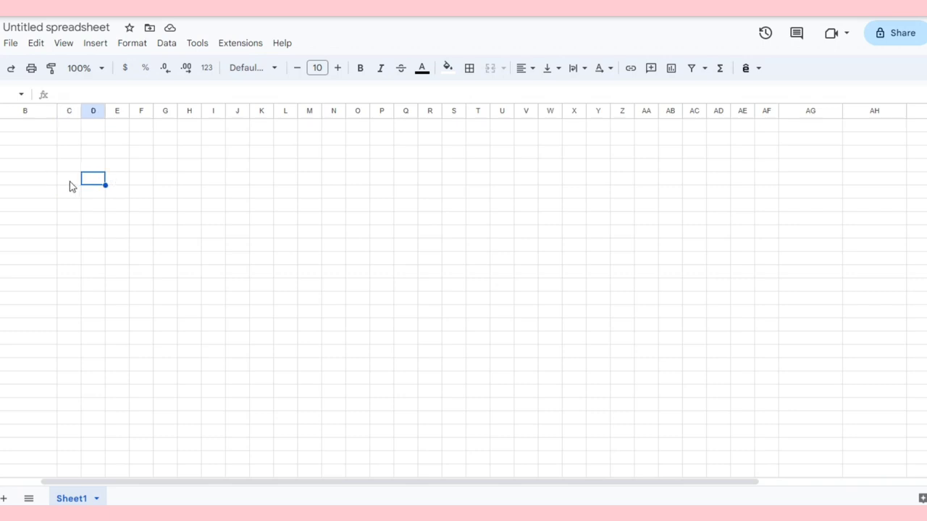
pyautogui.click(70, 181)
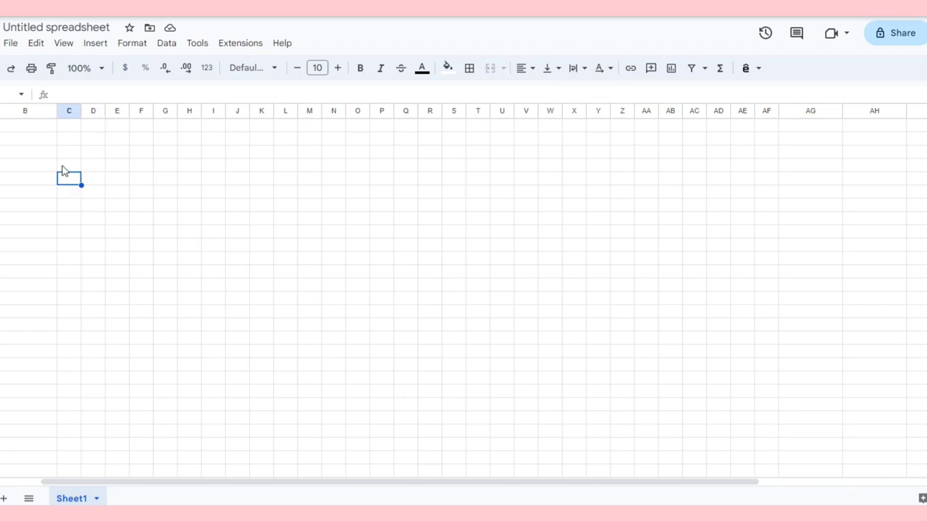
pyautogui.hotkey('ctrl', ';')
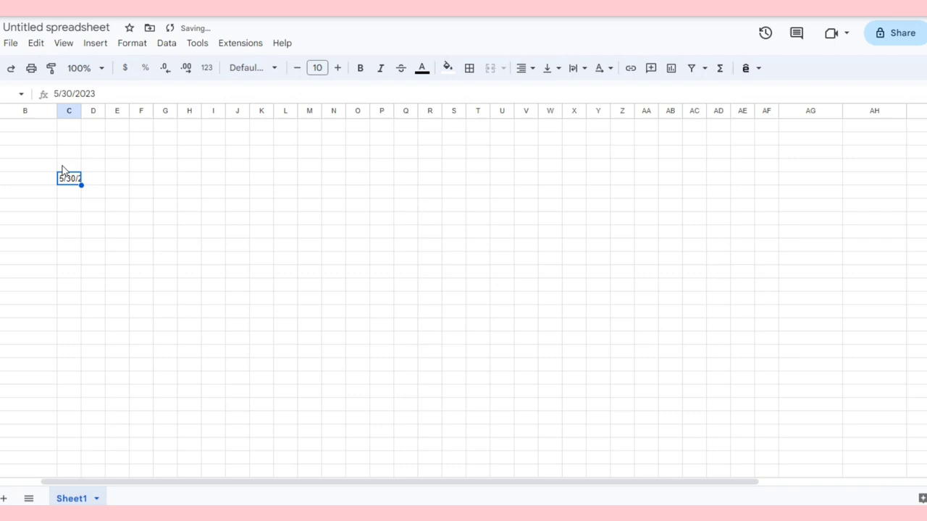
pyautogui.doubleClick(65, 183)
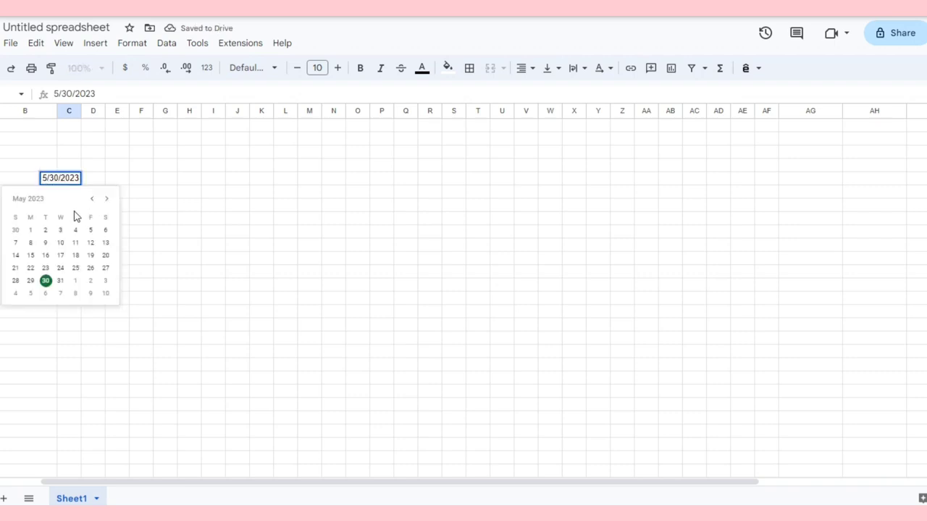
pyautogui.click(31, 231)
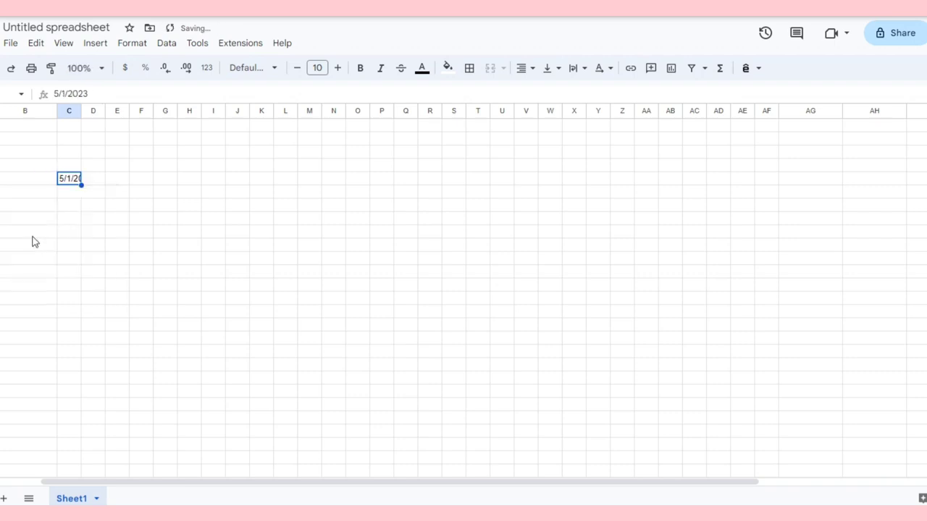
pyautogui.doubleClick(75, 183)
pyautogui.click(108, 199)
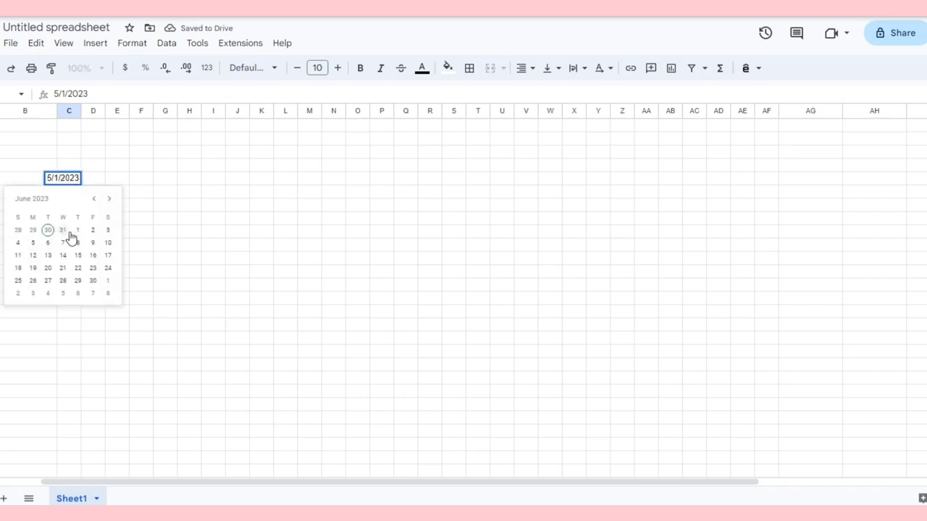
pyautogui.click(77, 231)
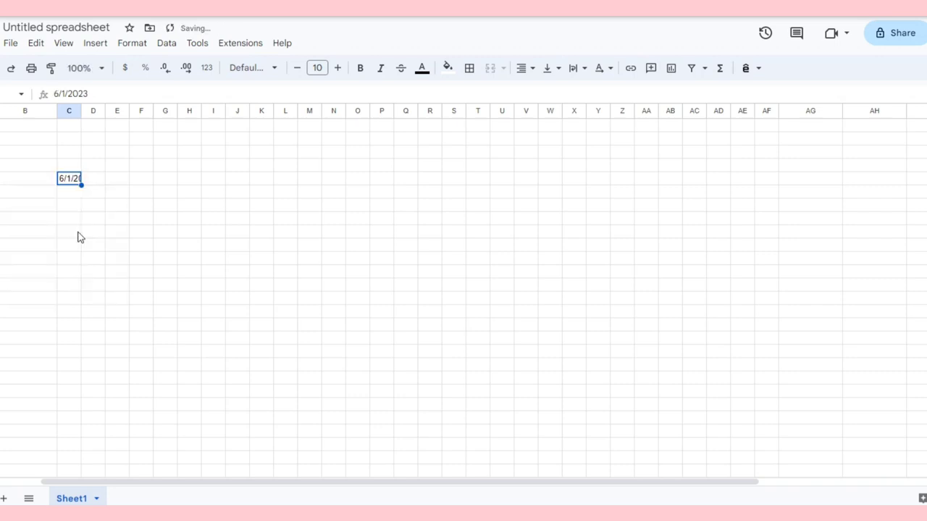
# Step: Enter =C5+1 in D5 so it shows the next date, 6/2/2023
pyautogui.click(84, 182)
pyautogui.click(74, 182)
pyautogui.click(93, 181)
pyautogui.press('Return')
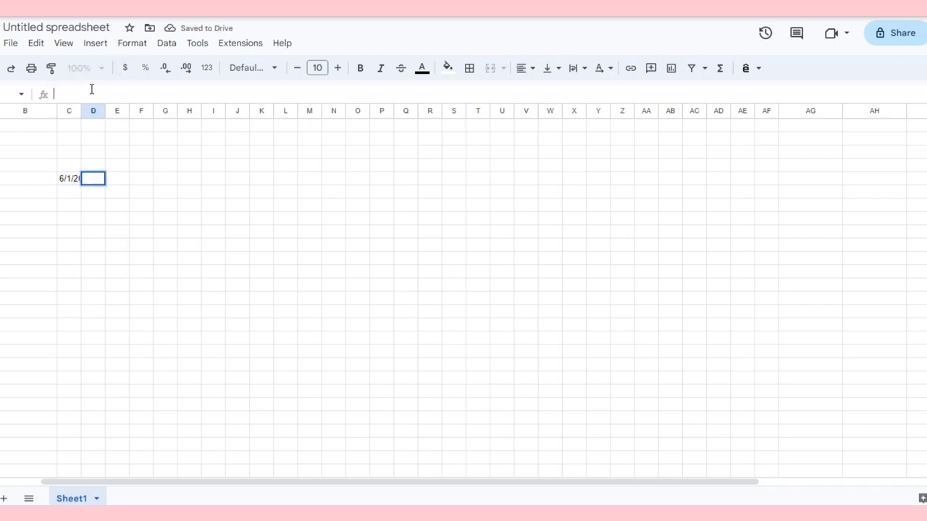
pyautogui.write('=')
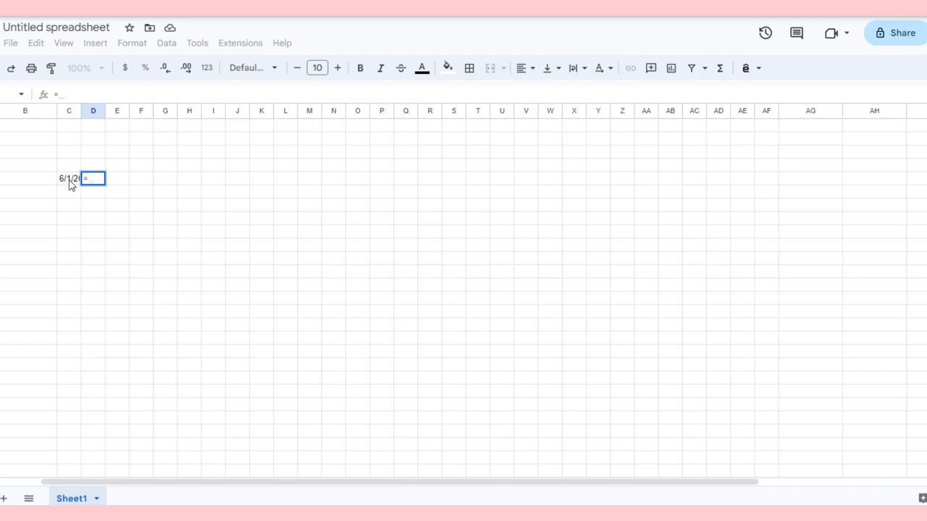
pyautogui.click(70, 180)
pyautogui.write('!')
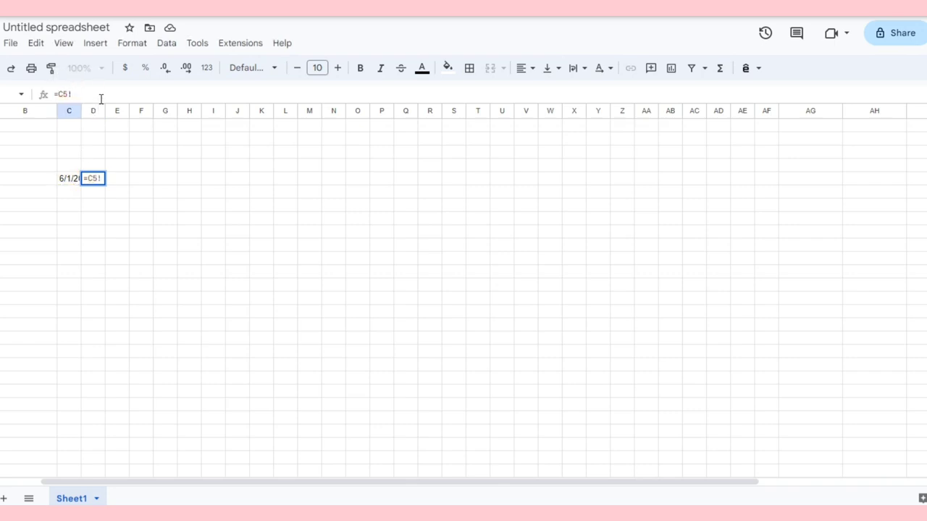
pyautogui.press('BackSpace')
pyautogui.write('+1')
pyautogui.press('Return')
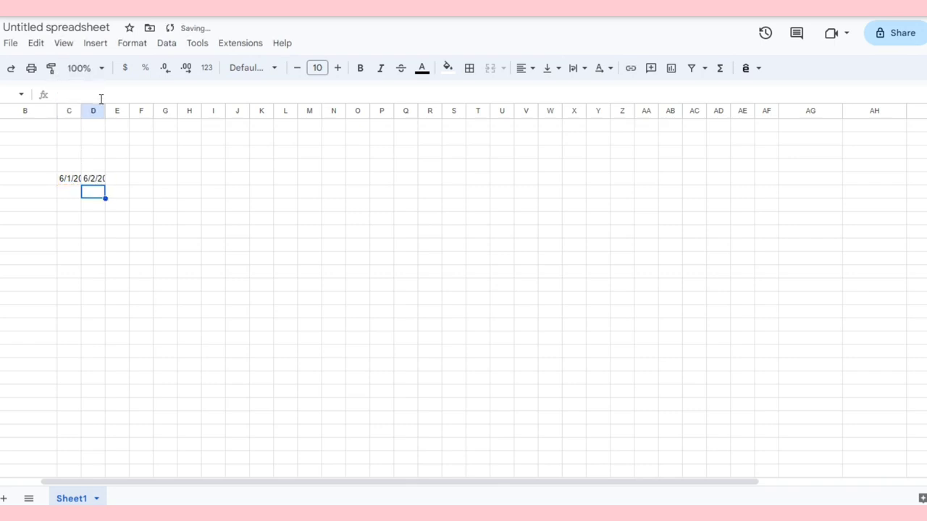
# Step: Apply the custom Day (5) date format so C5 and D5 show 1 and 2
pyautogui.click(71, 178)
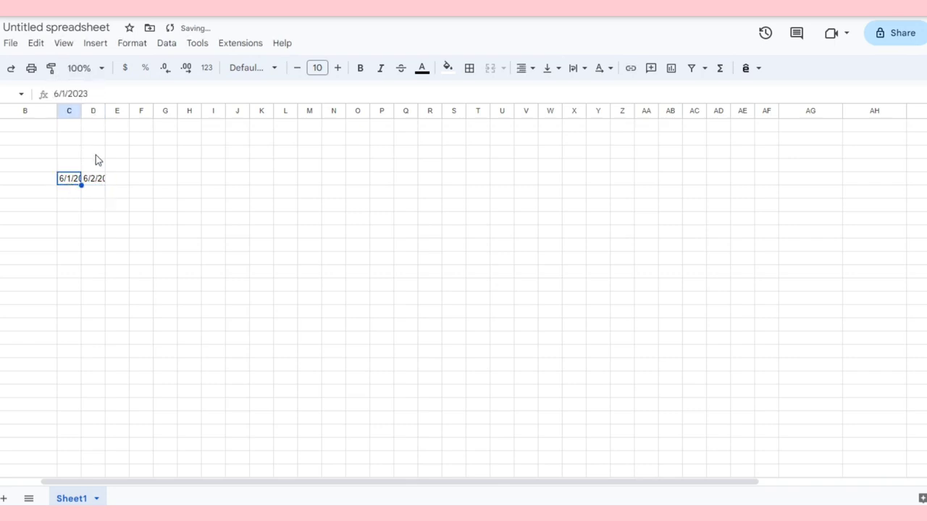
pyautogui.click(132, 42)
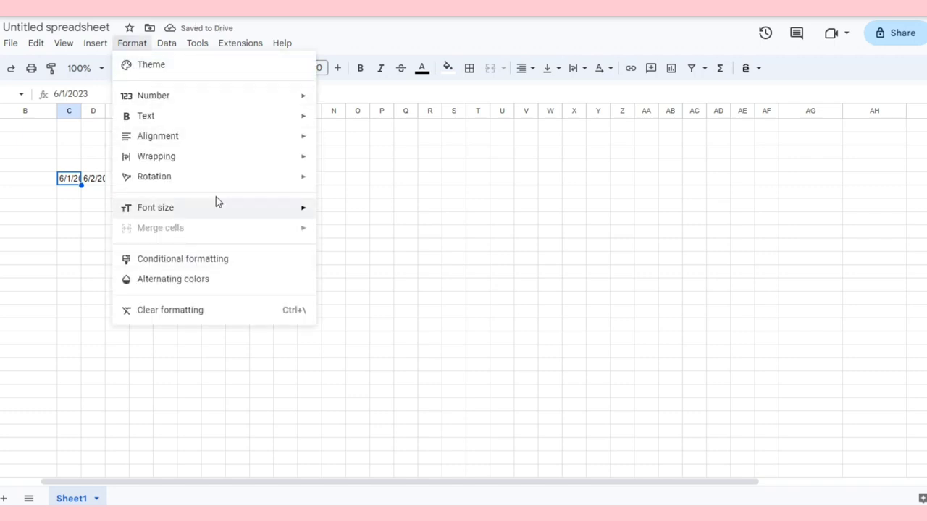
pyautogui.moveTo(232, 104)
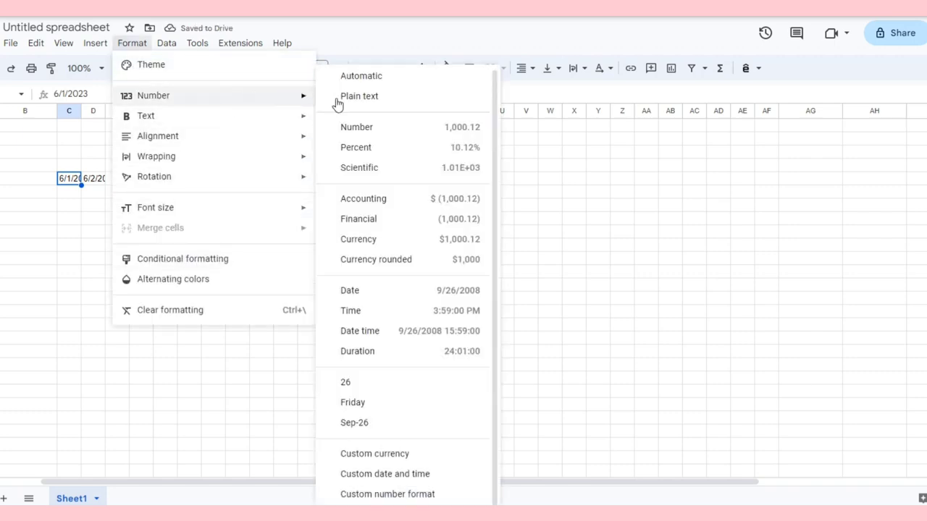
pyautogui.click(366, 474)
pyautogui.scroll(-3, 360, 236)
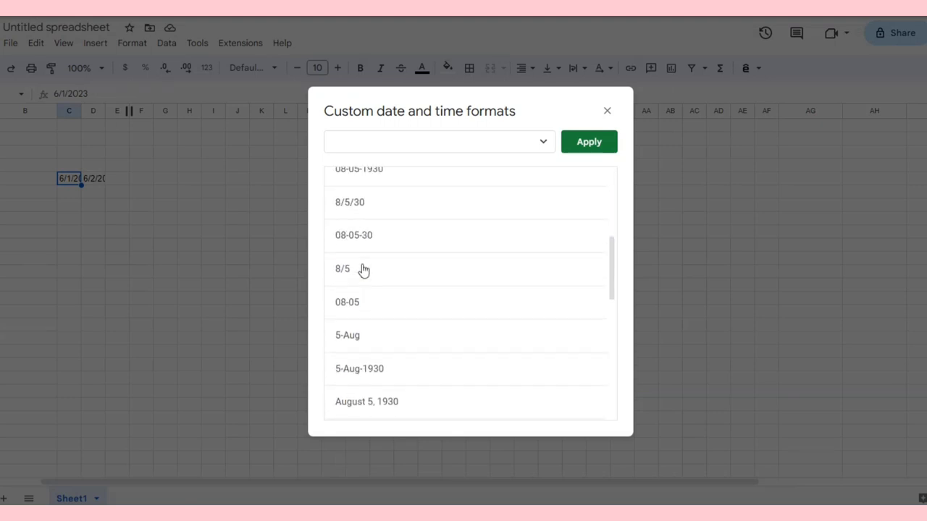
pyautogui.scroll(3, 365, 268)
pyautogui.click(376, 229)
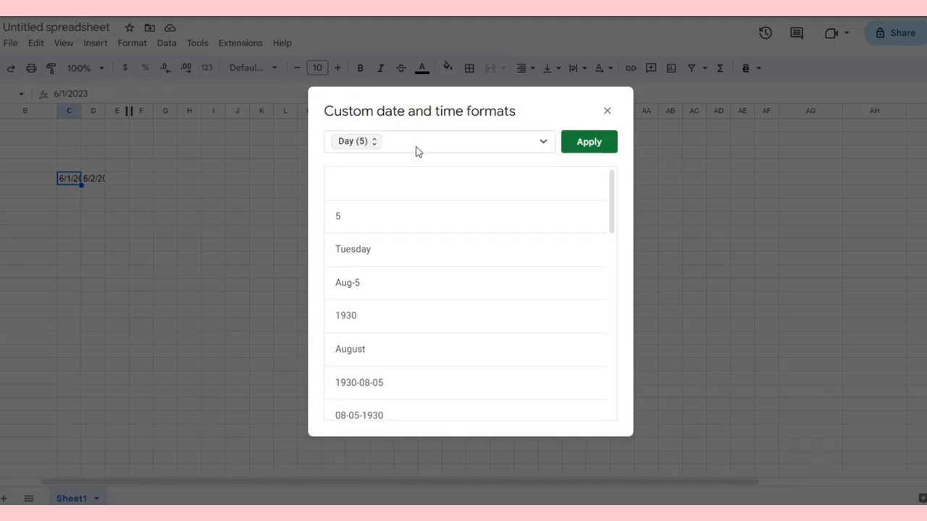
pyautogui.click(579, 150)
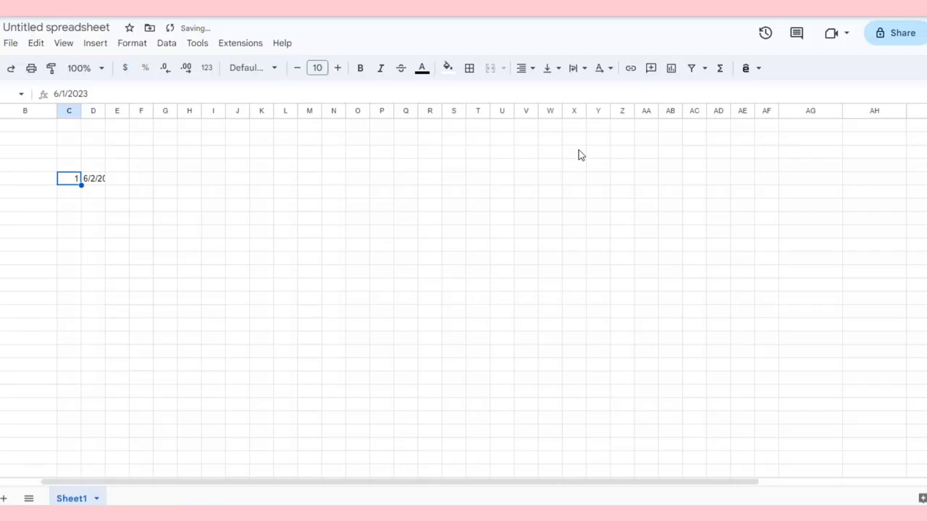
# Step: Fill the day numbers 1–30 across C5:AF5, clearing the extra 31st value
pyautogui.click(100, 179)
pyautogui.moveTo(105, 184); pyautogui.dragTo(792, 188)
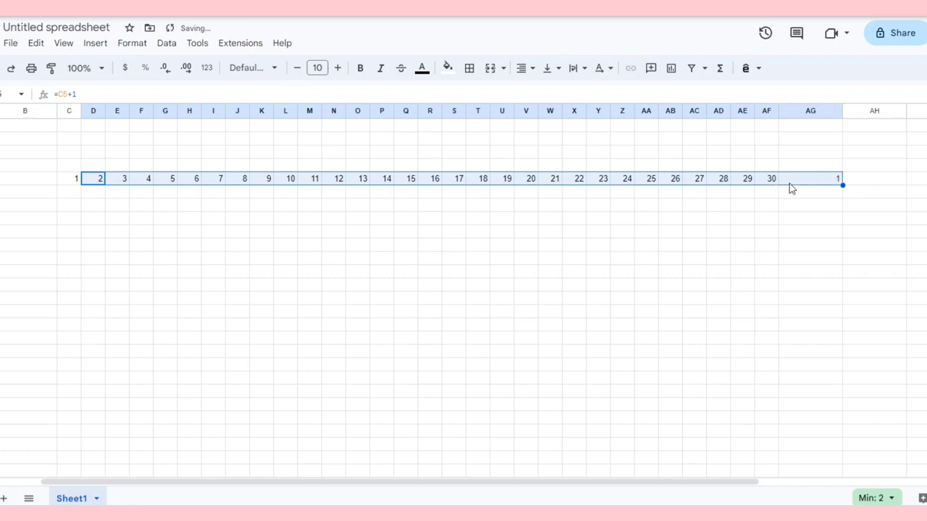
pyautogui.click(791, 185)
pyautogui.press('Delete')
pyautogui.click(213, 271)
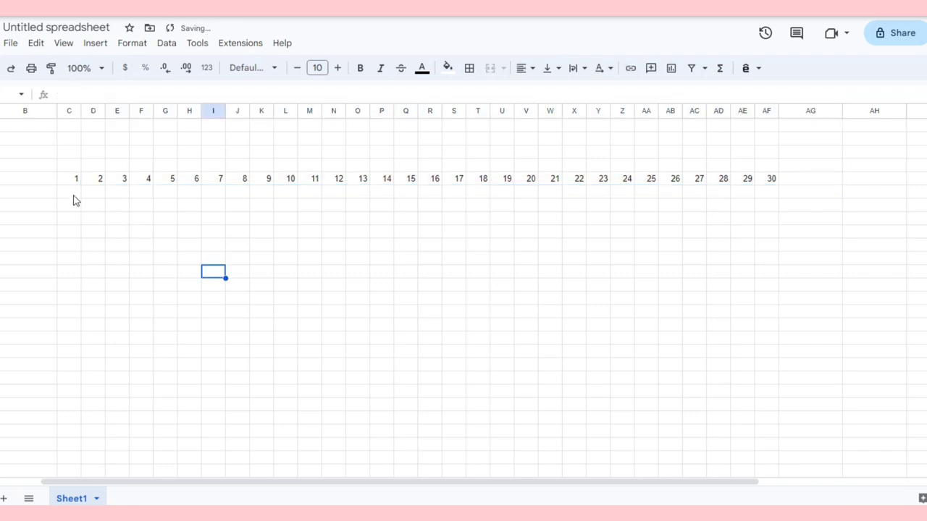
# Step: Merge C4:AF4 and enter the title MOOD TRACKER
pyautogui.moveTo(73, 170); pyautogui.dragTo(768, 168)
pyautogui.click(490, 68)
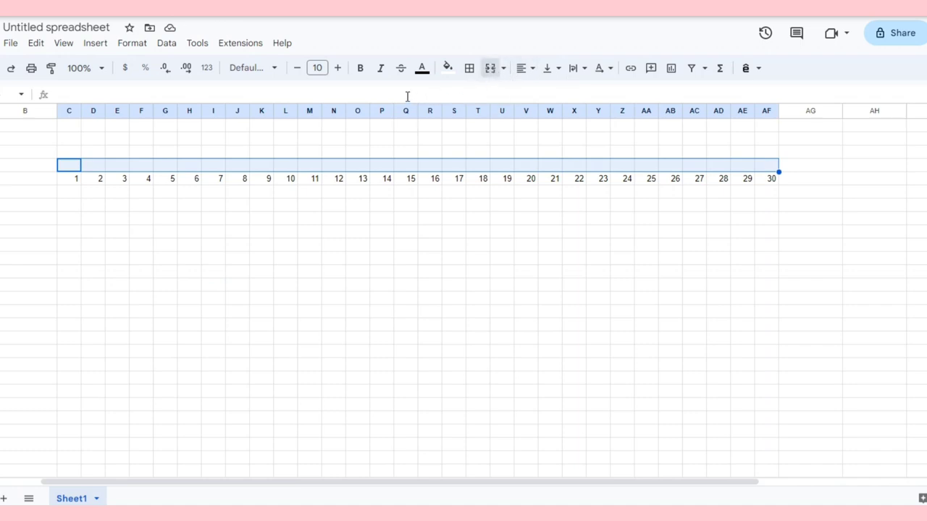
pyautogui.click(340, 93)
pyautogui.write('MO')
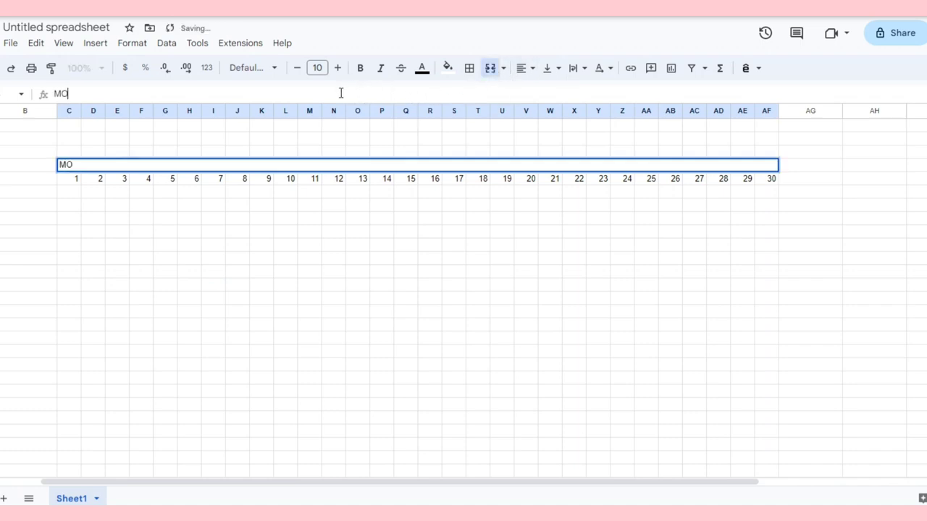
pyautogui.write('OD TRAC')
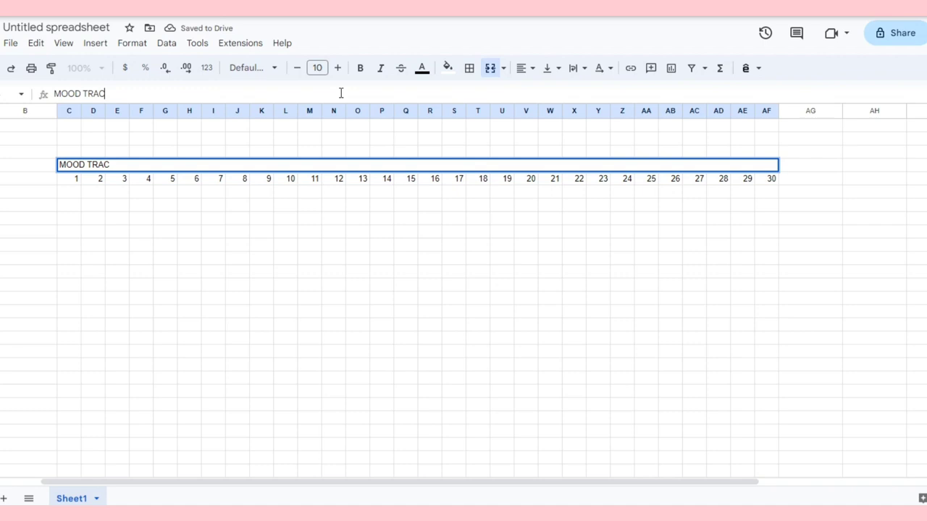
pyautogui.write('KER')
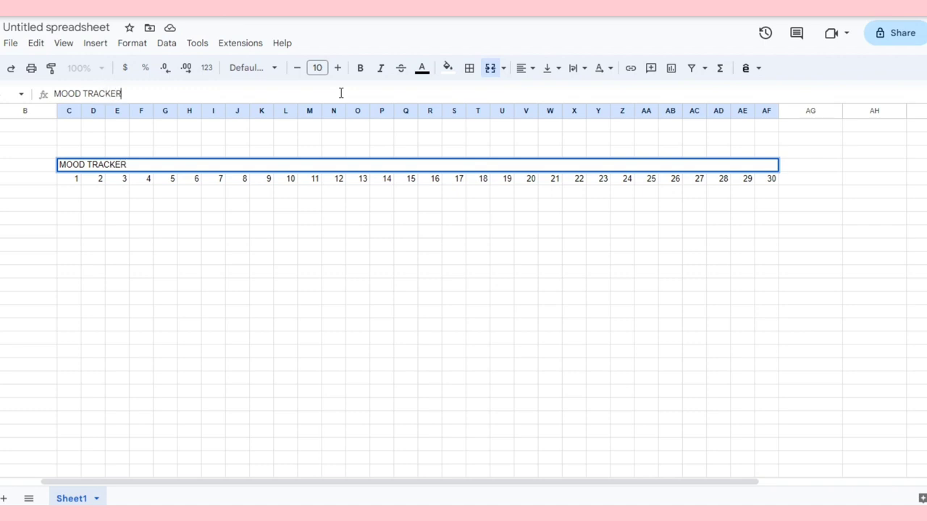
pyautogui.press('Return')
# Step: Centre the MOOD TRACKER title and raise its font size to 12
pyautogui.click(245, 168)
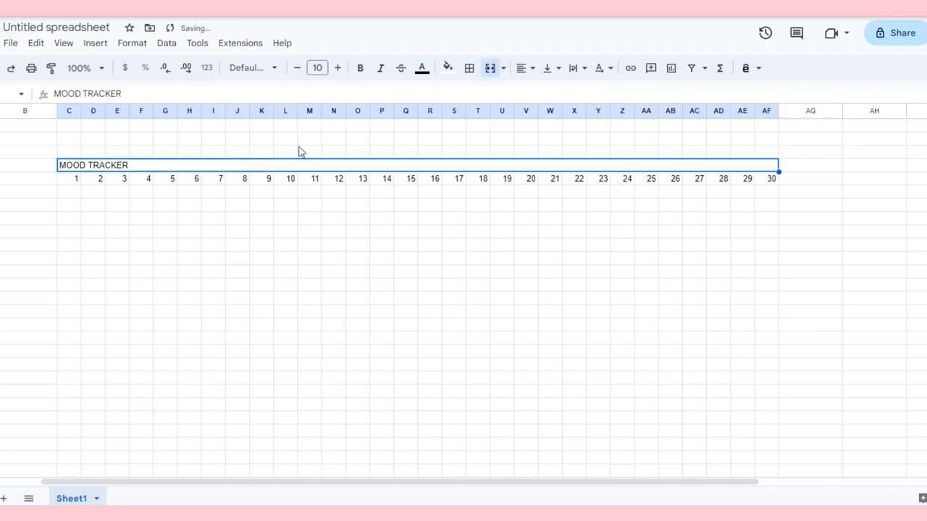
pyautogui.click(524, 68)
pyautogui.click(545, 92)
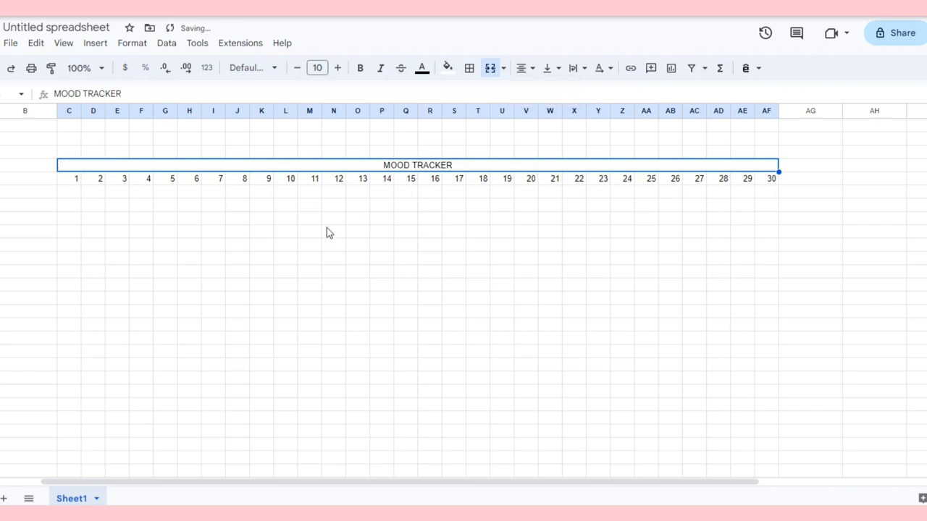
pyautogui.click(327, 230)
pyautogui.click(285, 164)
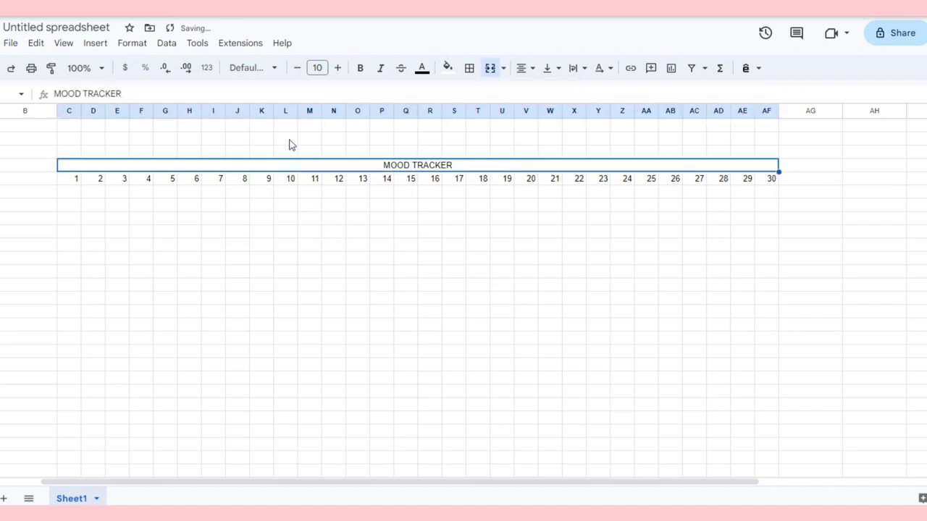
pyautogui.click(337, 70)
pyautogui.click(338, 71)
pyautogui.click(123, 262)
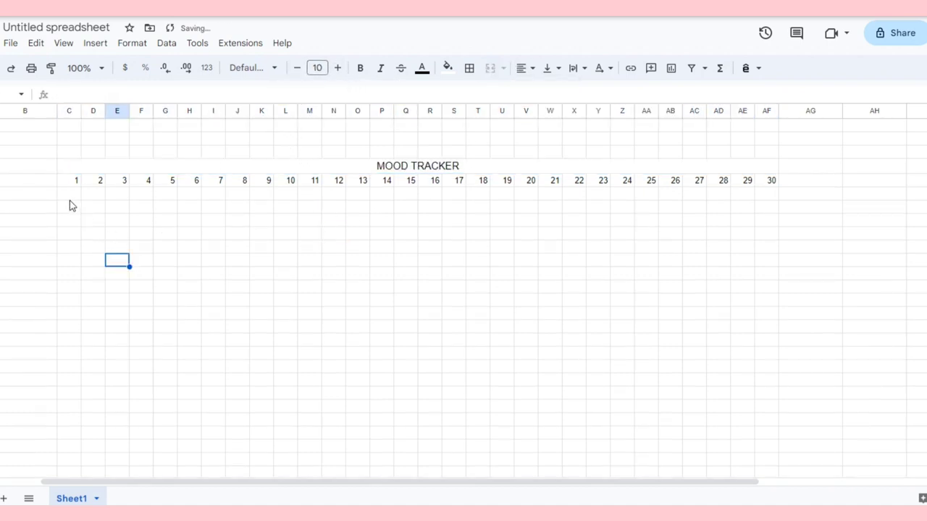
pyautogui.click(70, 196)
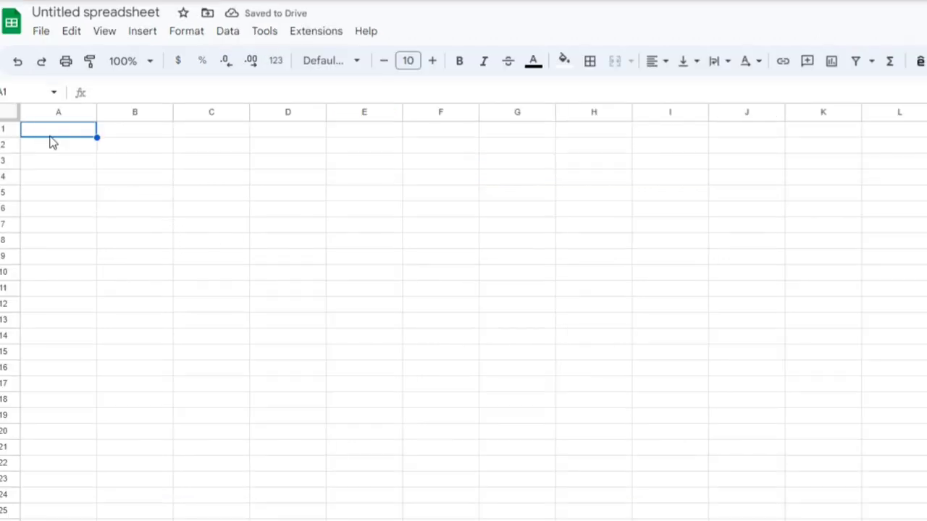
# Step: Head Sheet2 column A with ICON and add the smiley emoji labelled HAPPY
pyautogui.write('ICON')
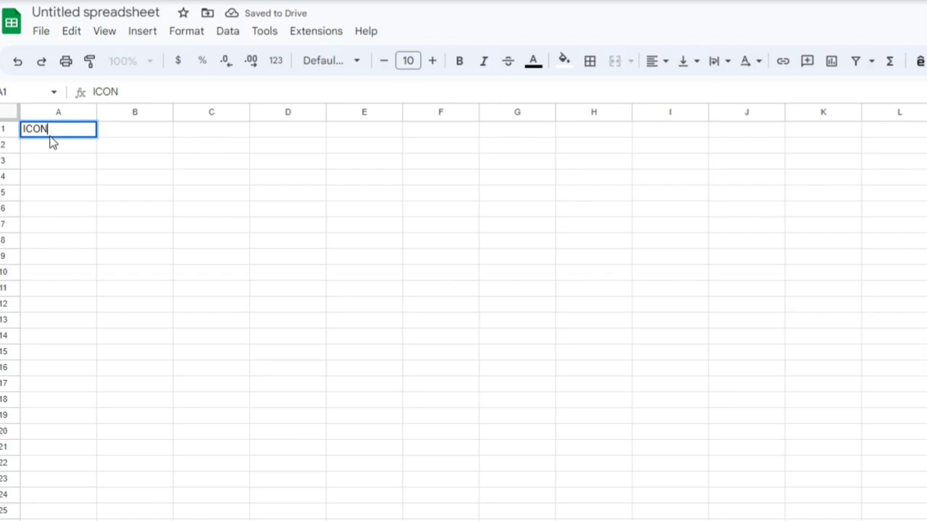
pyautogui.click(60, 158)
pyautogui.press('Up')
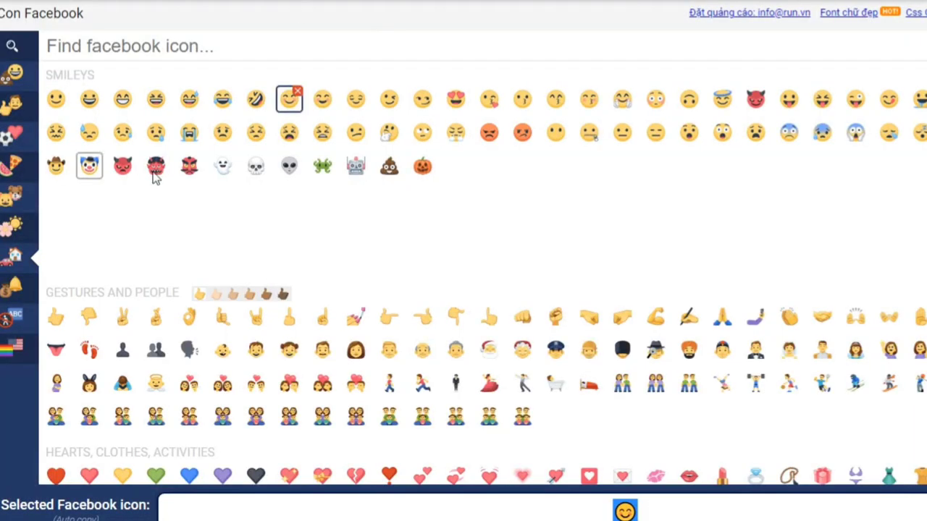
pyautogui.rightClick(649, 510)
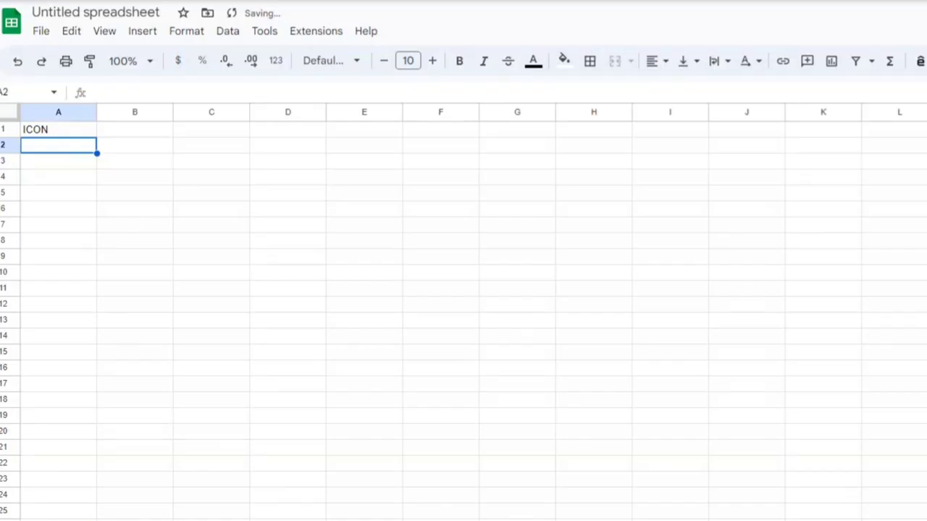
pyautogui.write('😊')
pyautogui.click(134, 148)
pyautogui.write('HAPPY')
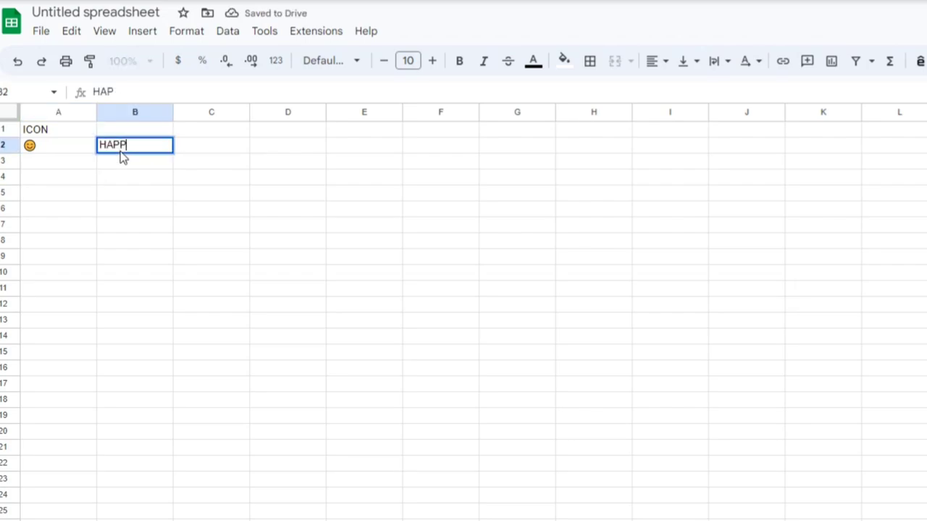
pyautogui.click(89, 157)
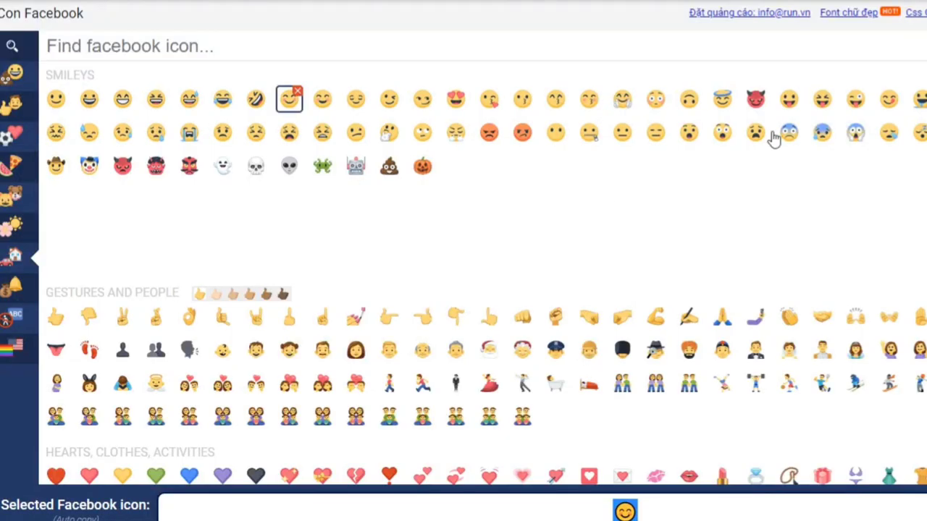
# Step: Add the neutral face labelled NORMAL and the crying face labelled SAD
pyautogui.click(622, 132)
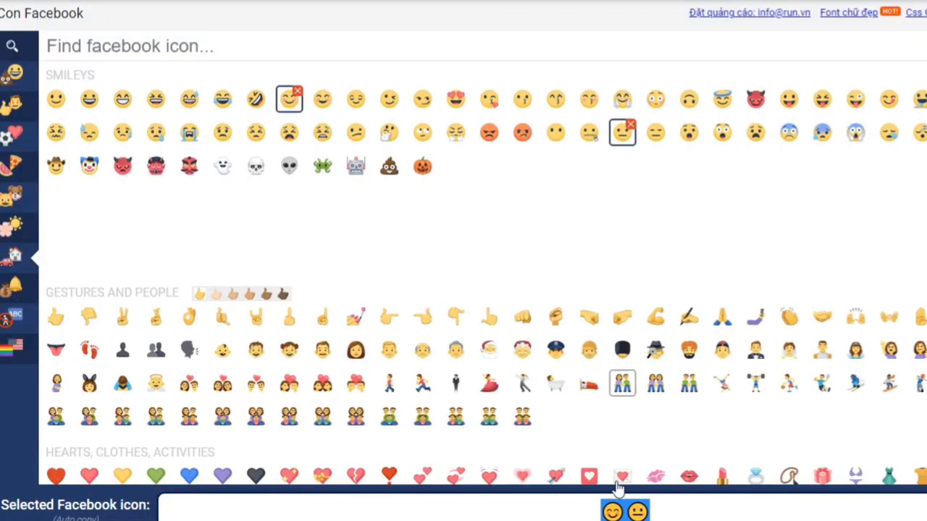
pyautogui.click(289, 98)
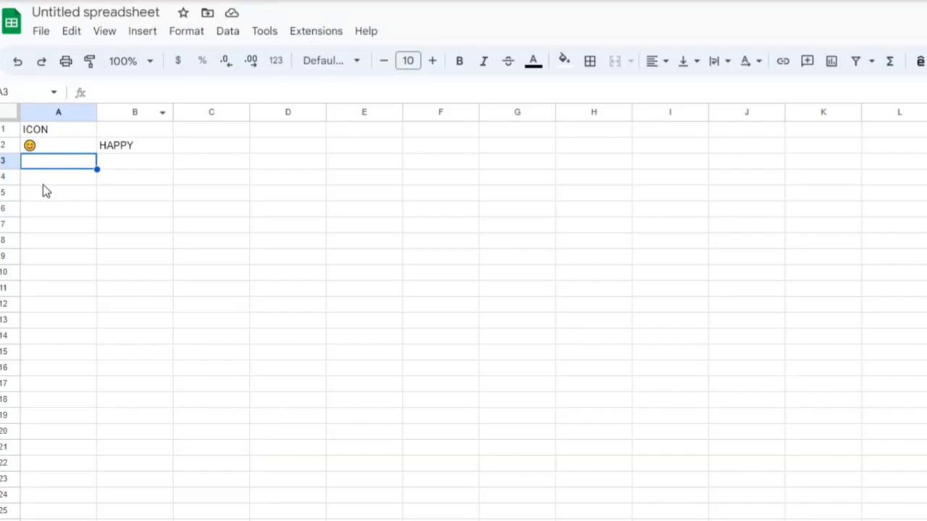
pyautogui.write('😐')
pyautogui.click(123, 151)
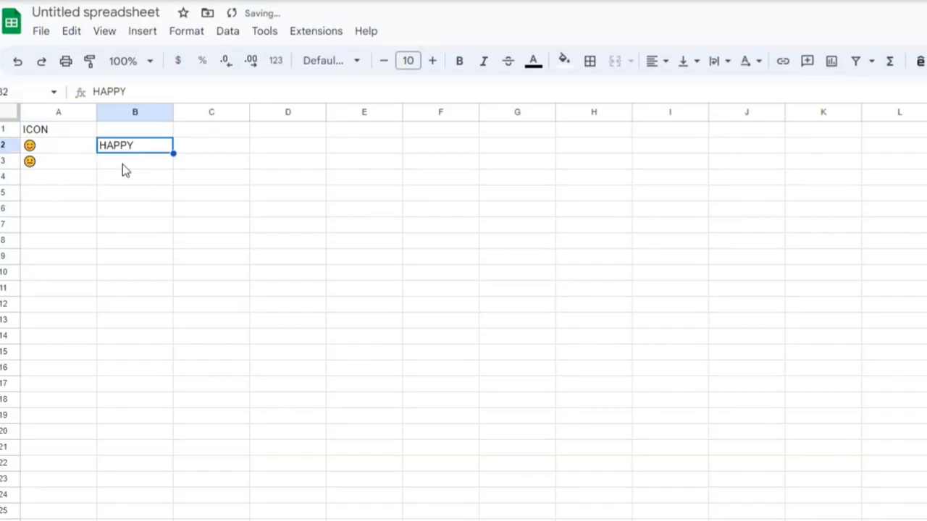
pyautogui.click(123, 167)
pyautogui.write('NORMAL')
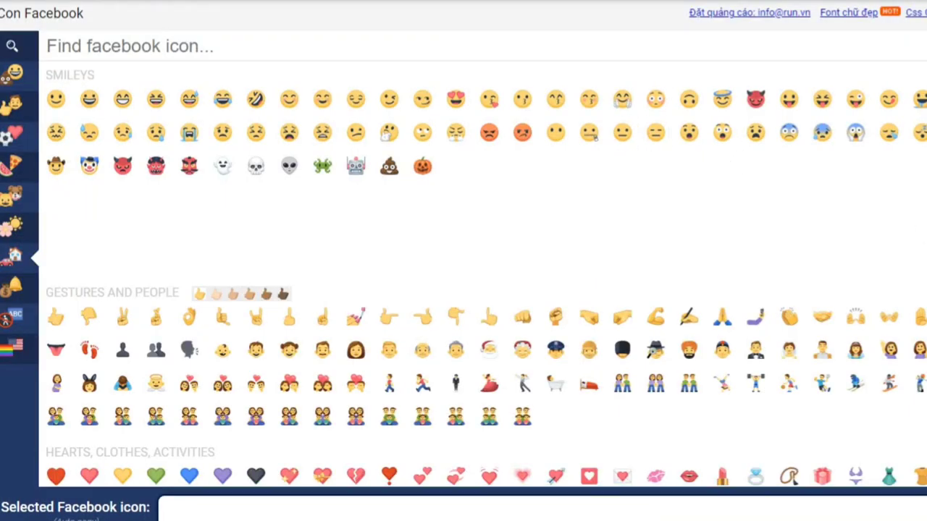
pyautogui.click(189, 132)
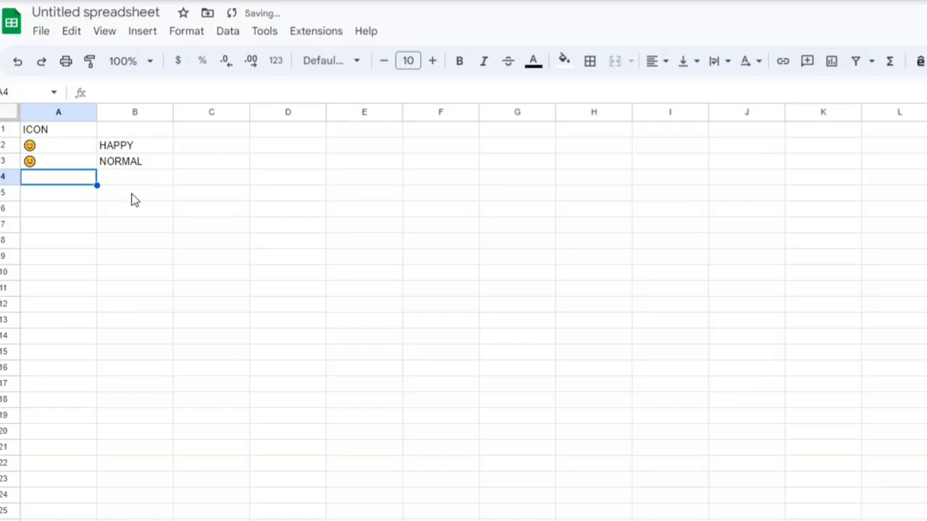
pyautogui.hotkey('ctrl', 'v')
pyautogui.click(123, 174)
pyautogui.write('SAD')
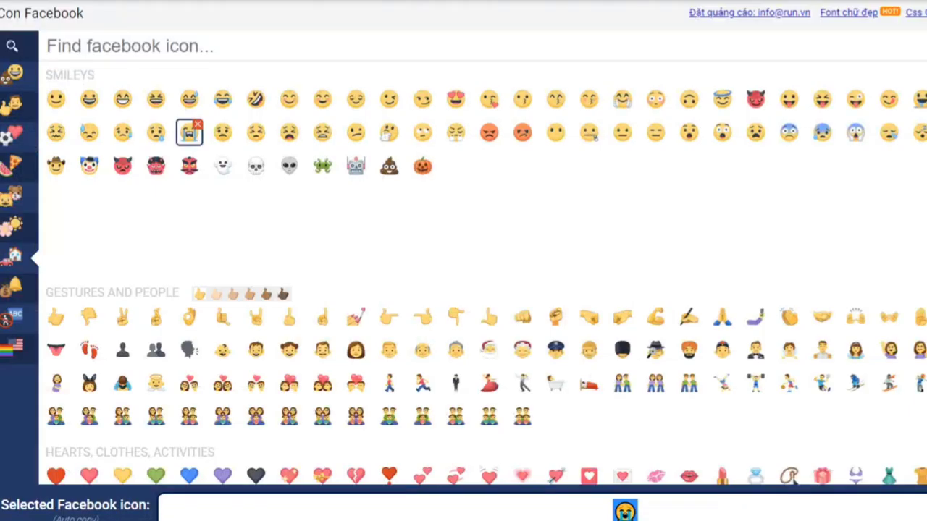
# Step: Add the angry face emoji in A5 labelled ANGRY in B5
pyautogui.click(522, 134)
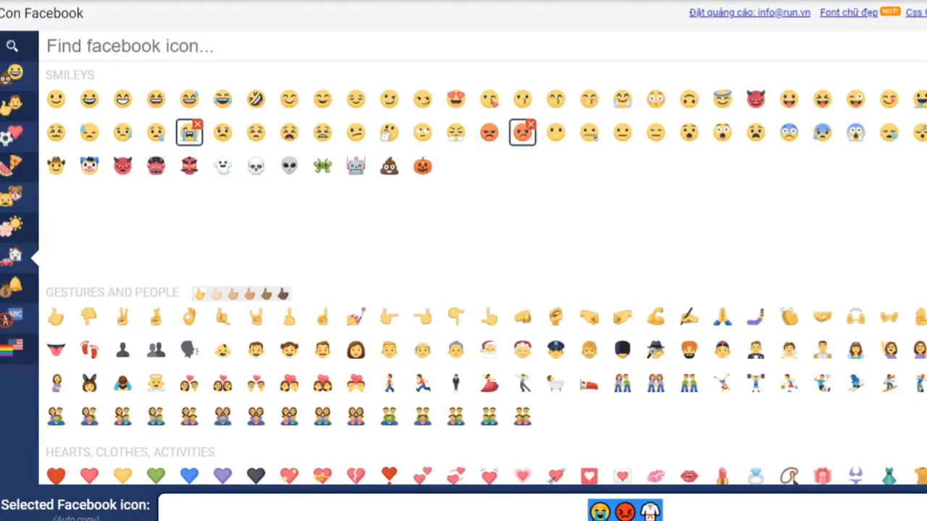
pyautogui.click(521, 134)
pyautogui.click(489, 132)
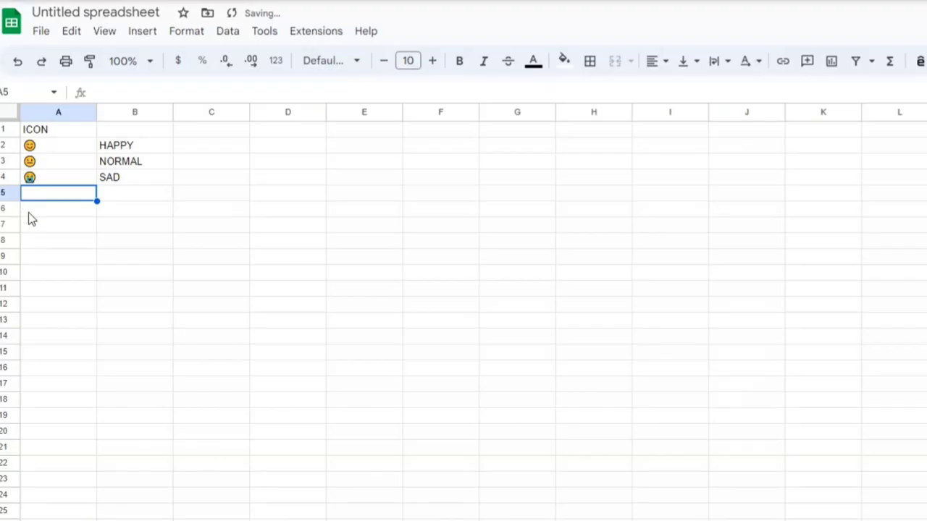
pyautogui.hotkey('ctrl', 'v')
pyautogui.click(129, 193)
pyautogui.write('ANGRY')
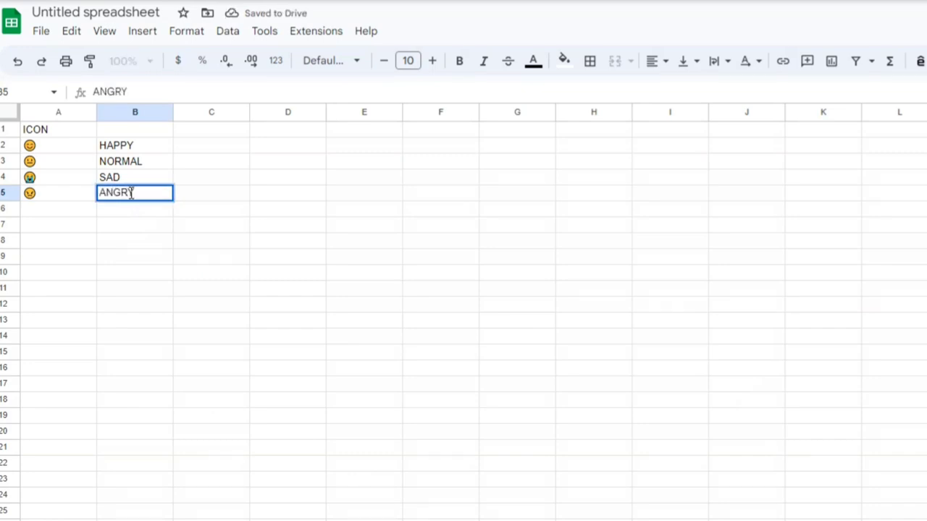
pyautogui.press('Return')
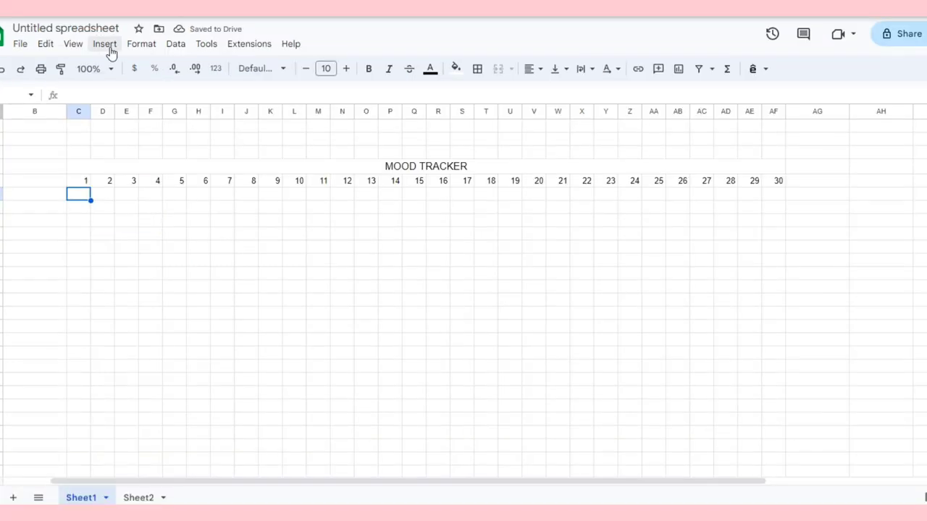
pyautogui.click(105, 45)
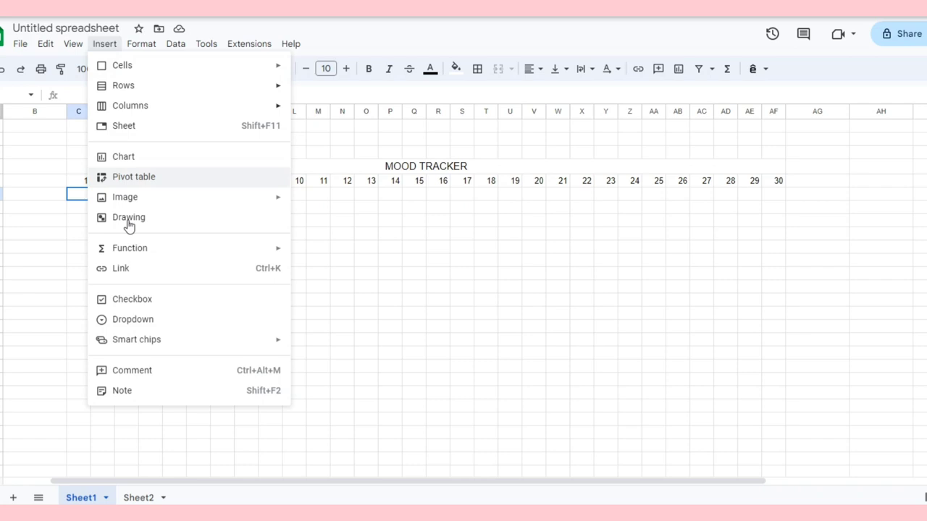
# Step: Create a C6 dropdown rule drawing options from the emojis in Sheet2!A2:A5
pyautogui.click(102, 327)
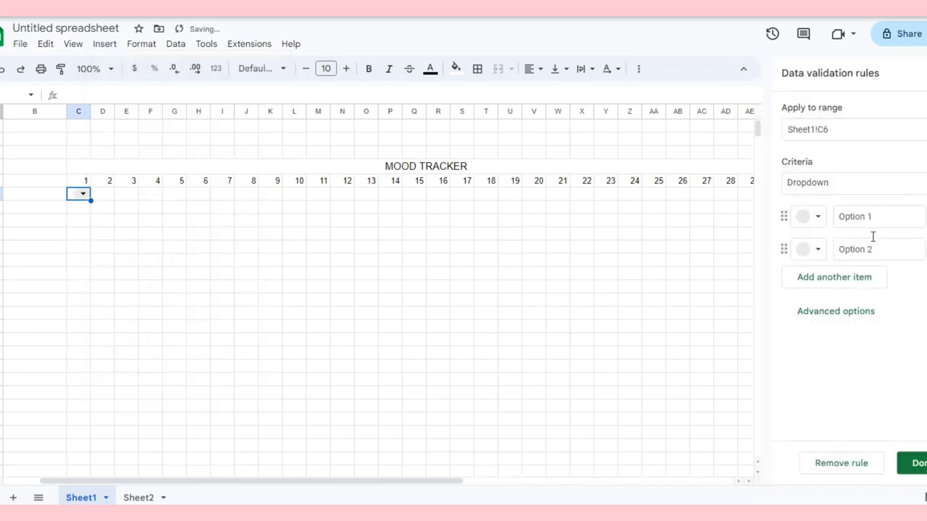
pyautogui.click(906, 187)
pyautogui.click(898, 203)
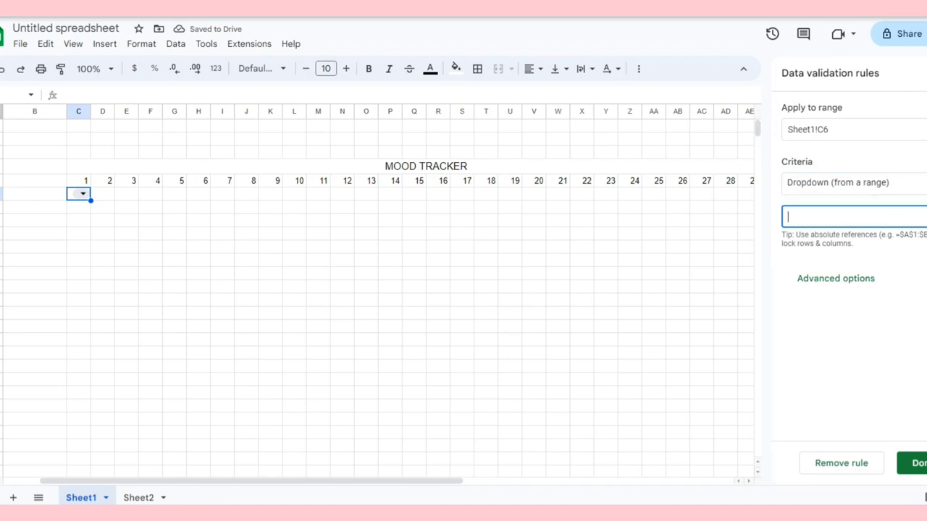
pyautogui.click(443, 256)
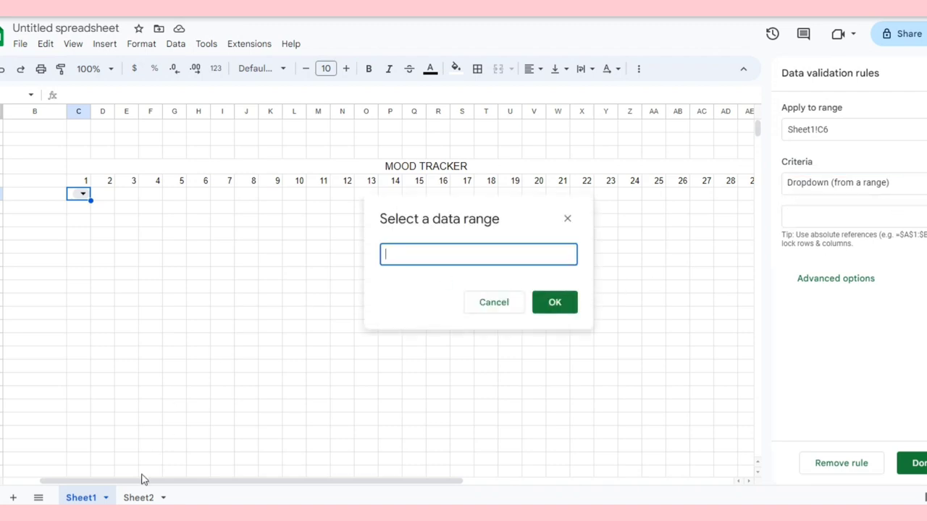
pyautogui.click(138, 497)
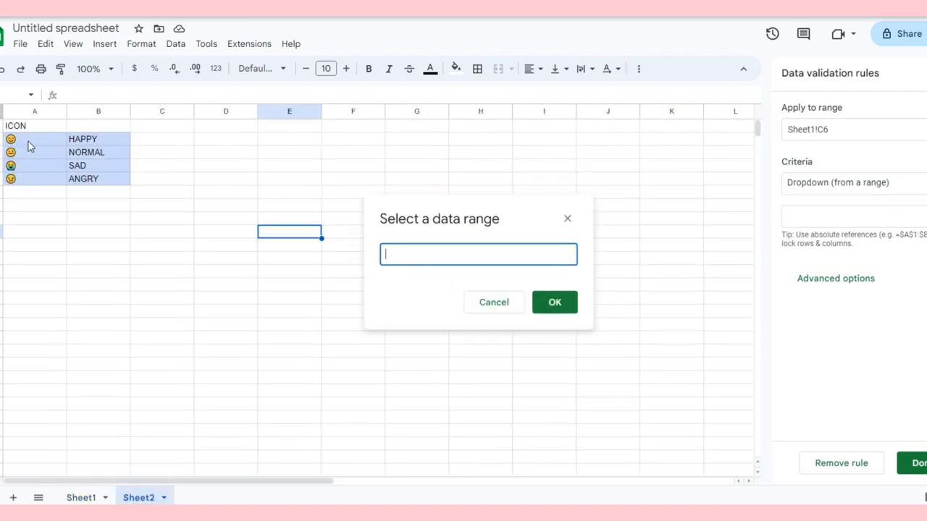
pyautogui.moveTo(29, 147); pyautogui.dragTo(31, 181)
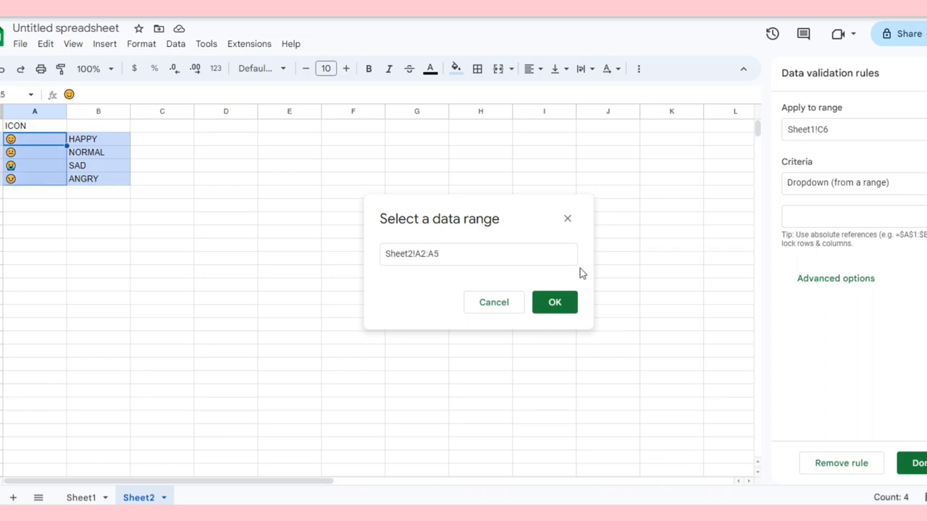
pyautogui.click(569, 310)
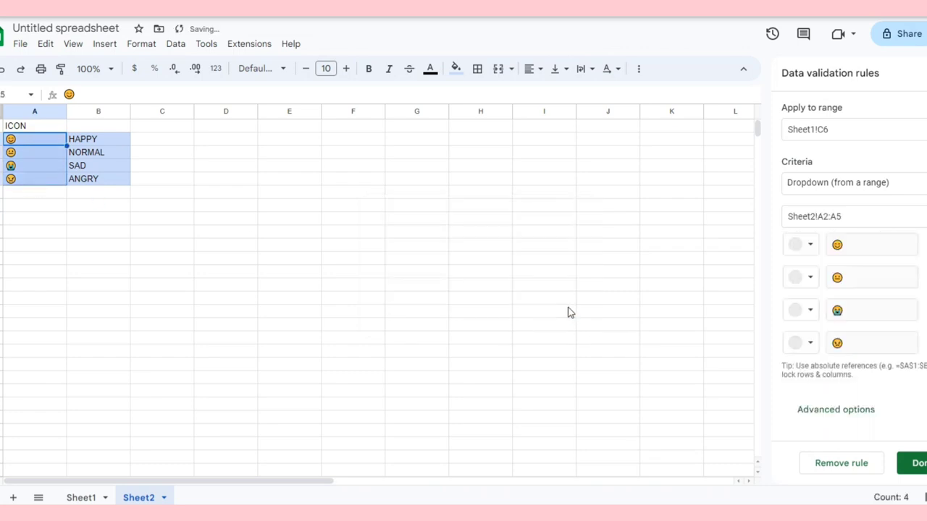
pyautogui.click(914, 464)
pyautogui.click(80, 497)
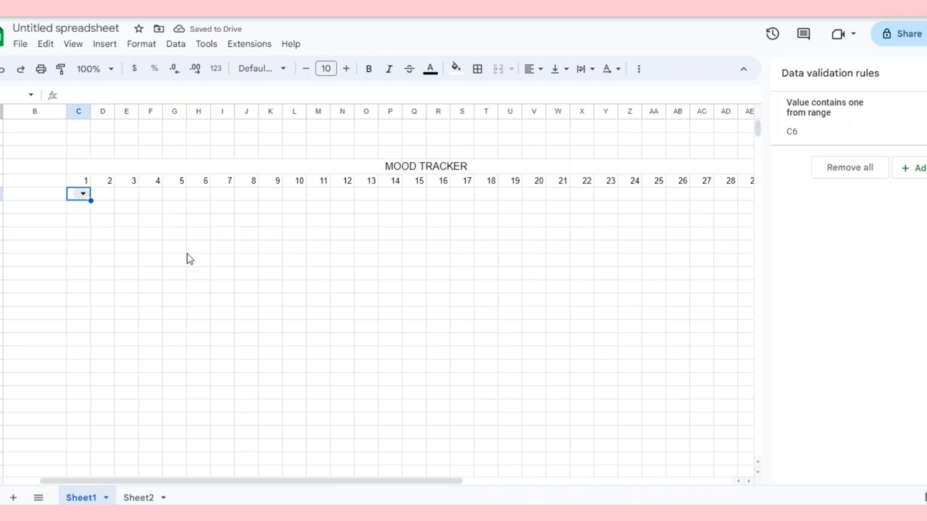
# Step: Change the dropdown rule's range from C6 to Sheet1!C6:AF6
pyautogui.click(796, 131)
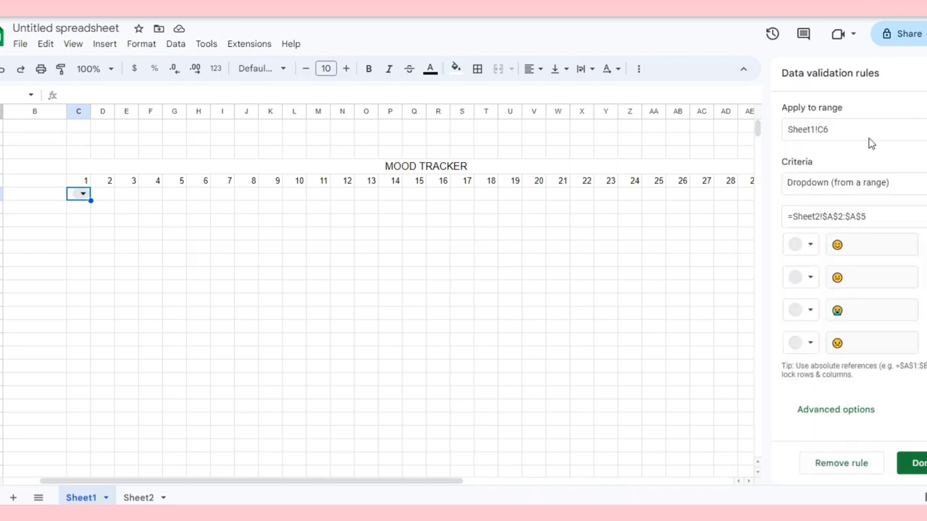
pyautogui.click(833, 129)
pyautogui.click(509, 241)
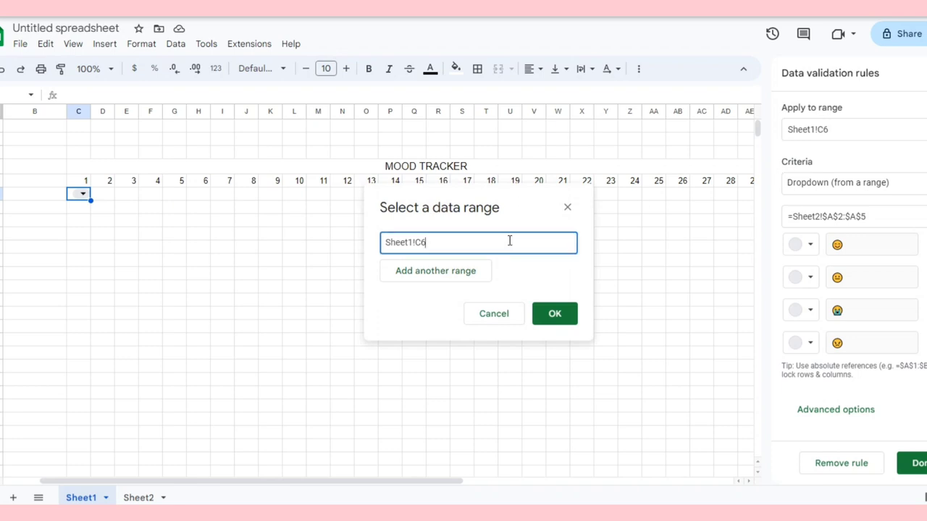
pyautogui.press('BackSpace')
pyautogui.press('BackSpace')
pyautogui.press('BackSpace')
pyautogui.press('BackSpace')
pyautogui.press('BackSpace')
pyautogui.press('BackSpace')
pyautogui.press('BackSpace')
pyautogui.press('BackSpace')
pyautogui.click(442, 270)
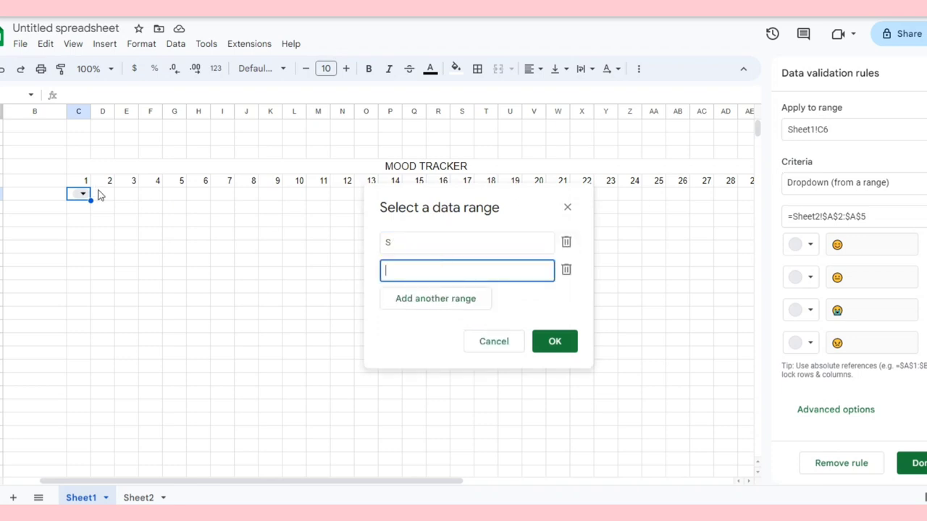
pyautogui.moveTo(86, 198); pyautogui.dragTo(545, 197)
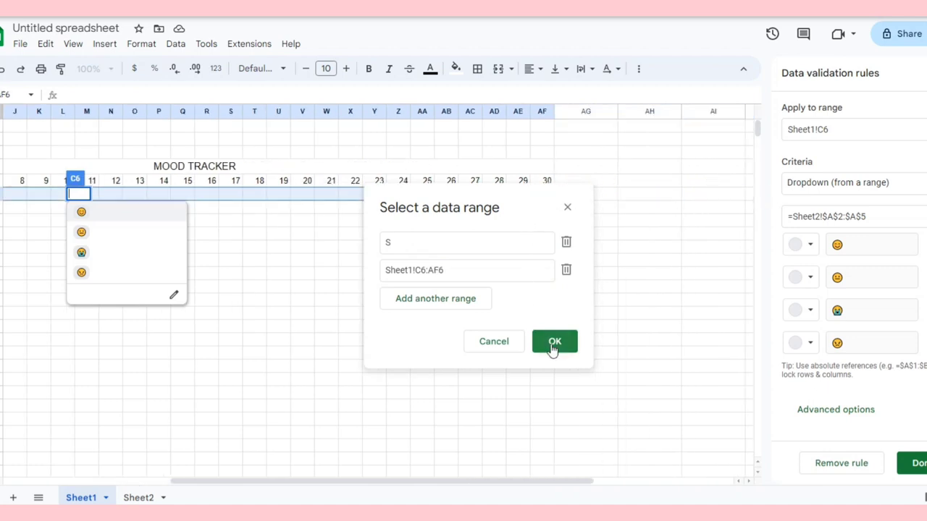
pyautogui.click(567, 241)
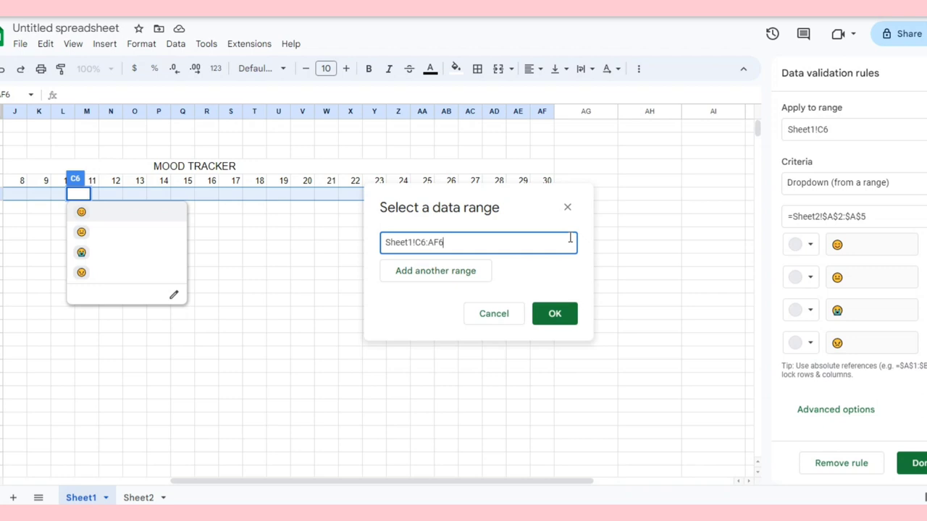
pyautogui.click(554, 314)
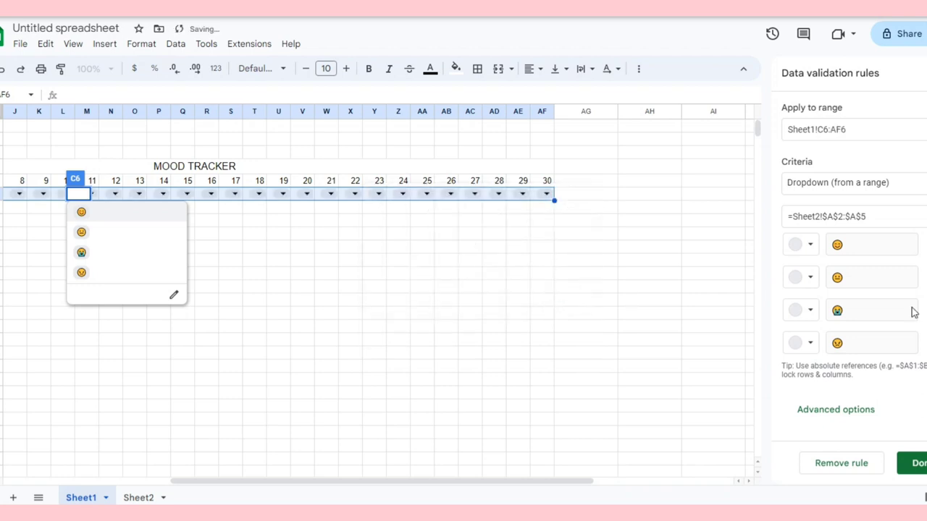
# Step: Set the dropdown rule's display style to Plain text
pyautogui.click(835, 410)
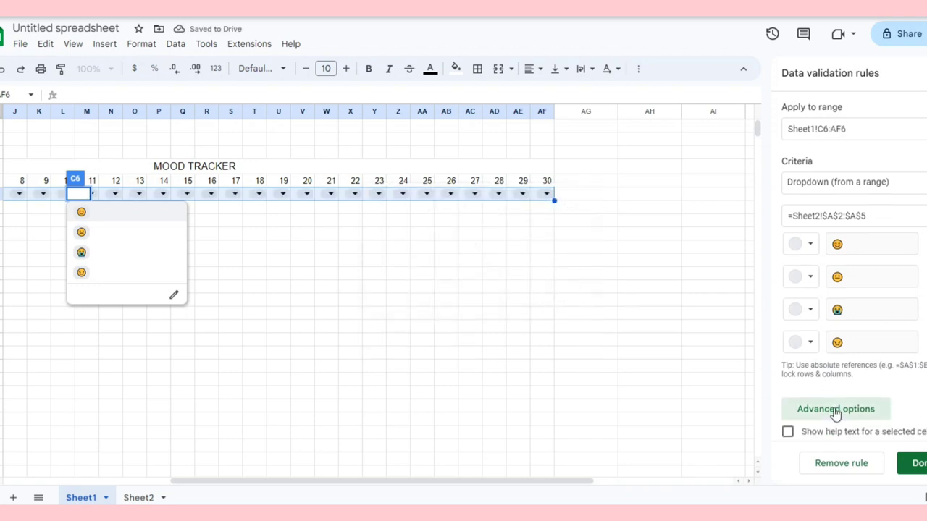
pyautogui.click(820, 410)
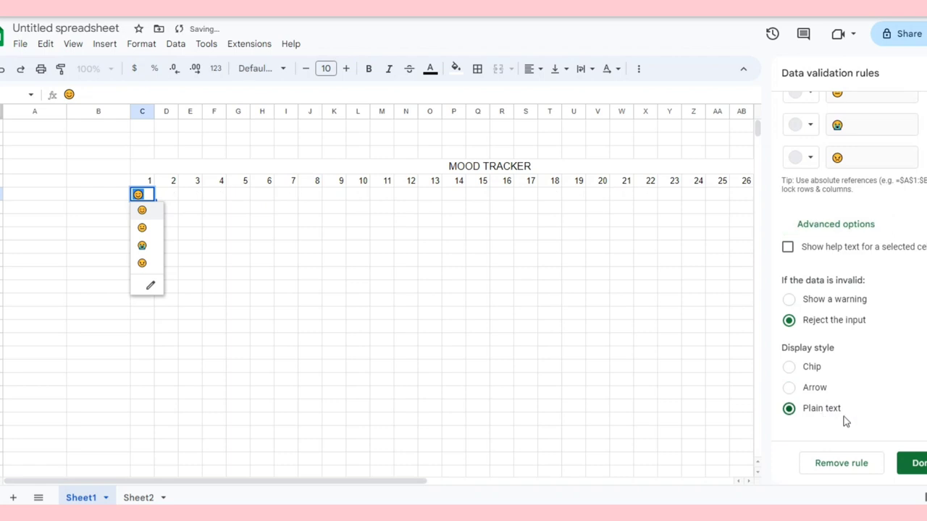
pyautogui.click(915, 462)
pyautogui.click(243, 265)
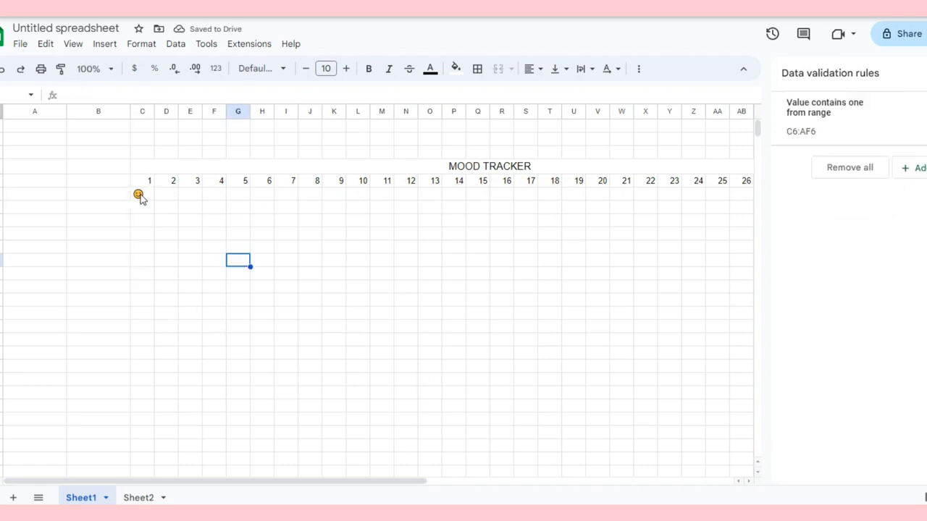
# Step: Centre the mood cells C6:AF6 horizontally
pyautogui.moveTo(139, 197); pyautogui.dragTo(617, 195)
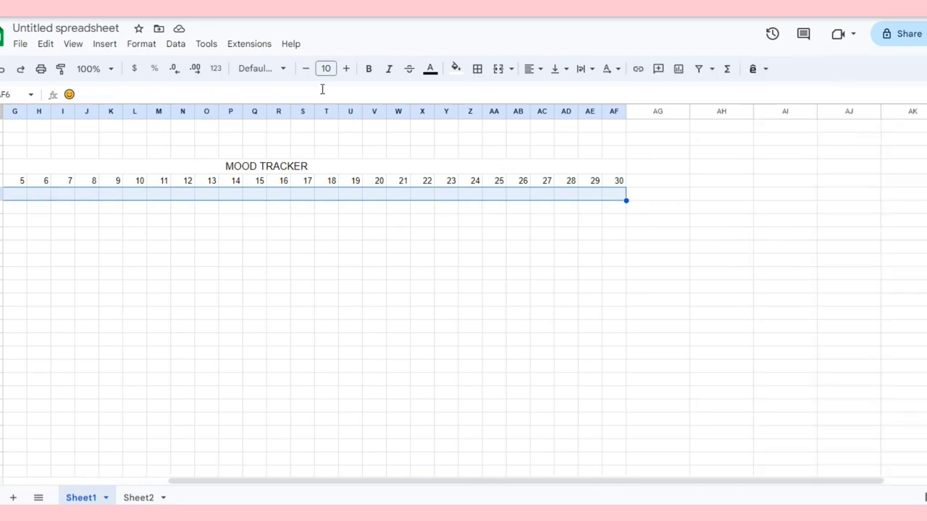
pyautogui.click(530, 68)
pyautogui.click(555, 94)
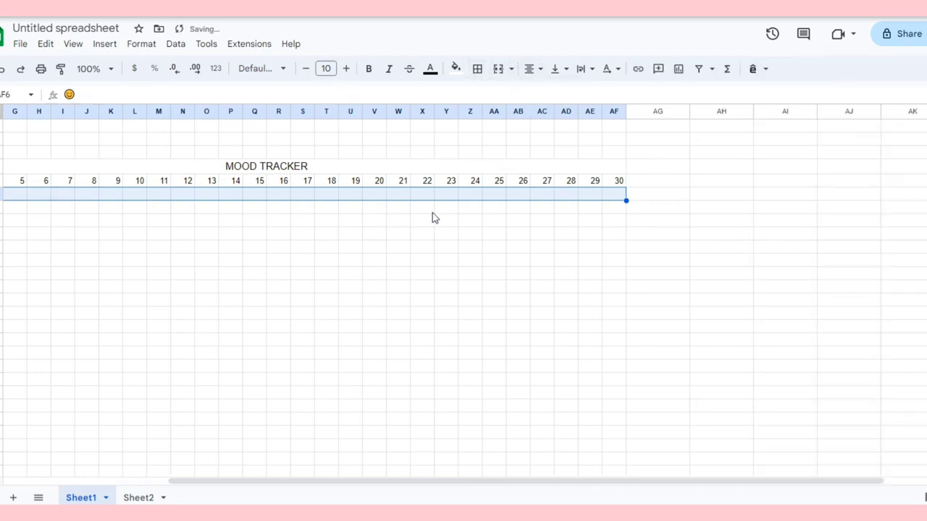
pyautogui.moveTo(266, 483); pyautogui.dragTo(183, 486)
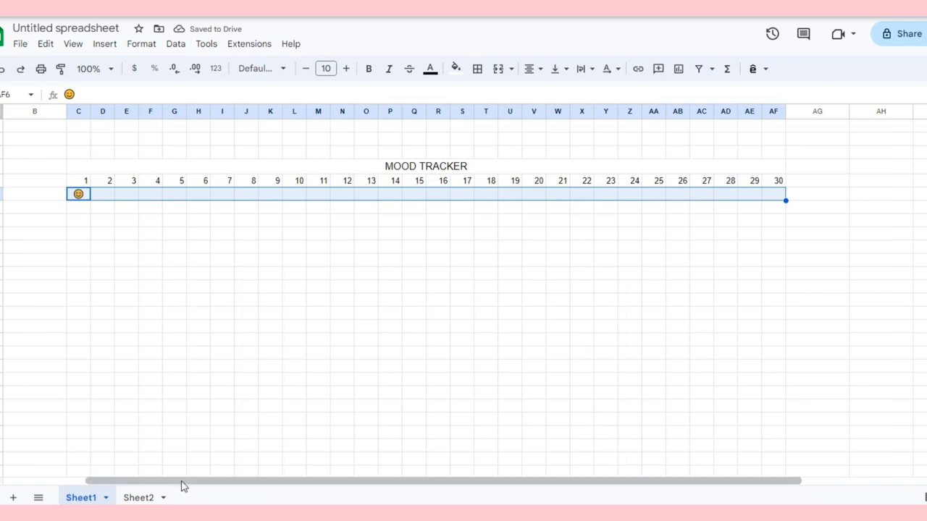
# Step: Give day 2 a smiling emoji and day 3 the crying emoji
pyautogui.click(105, 194)
pyautogui.click(102, 241)
pyautogui.click(123, 199)
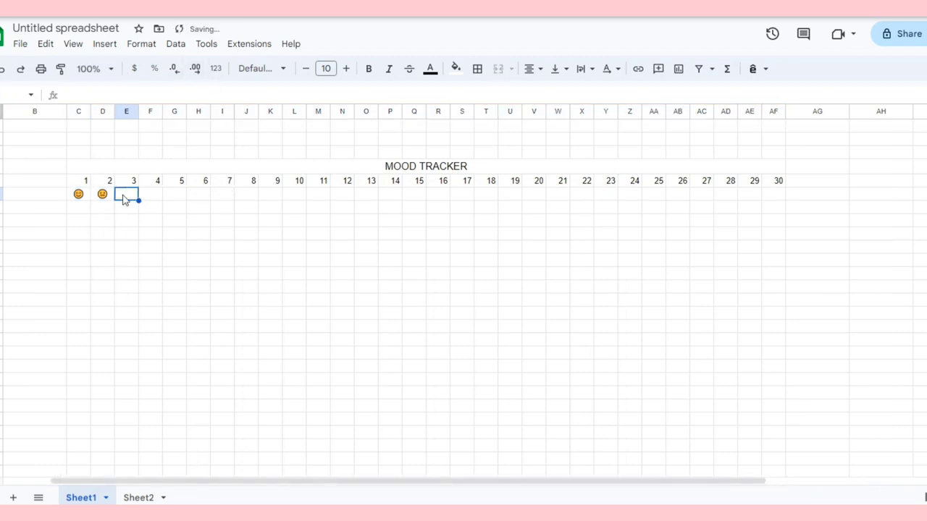
pyautogui.click(123, 199)
pyautogui.click(126, 244)
# Step: Centre the title and day-number rows 4–5
pyautogui.moveTo(79, 182); pyautogui.dragTo(619, 168)
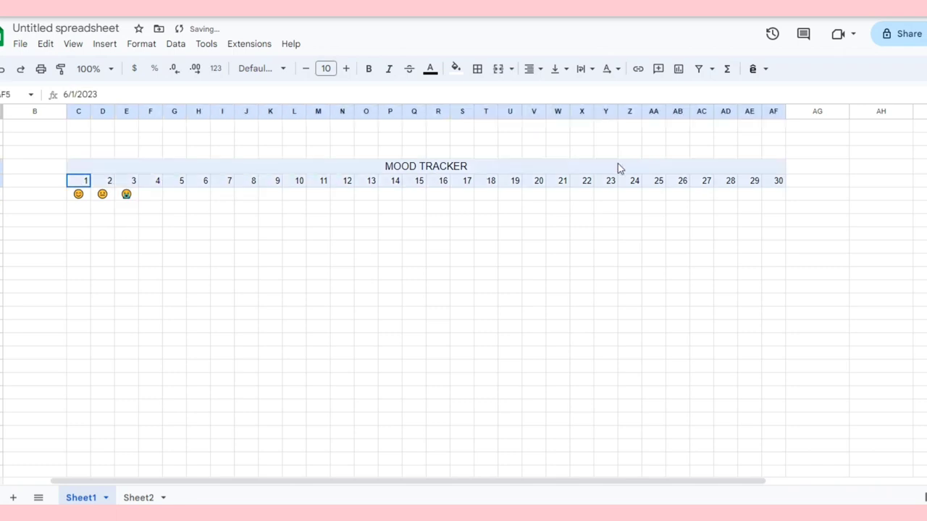
pyautogui.hotkey('ctrl', 'shift', 'e')
pyautogui.click(318, 247)
# Step: Add merged HAPPY and NORMAL mood heading cells
pyautogui.moveTo(112, 225); pyautogui.dragTo(143, 231)
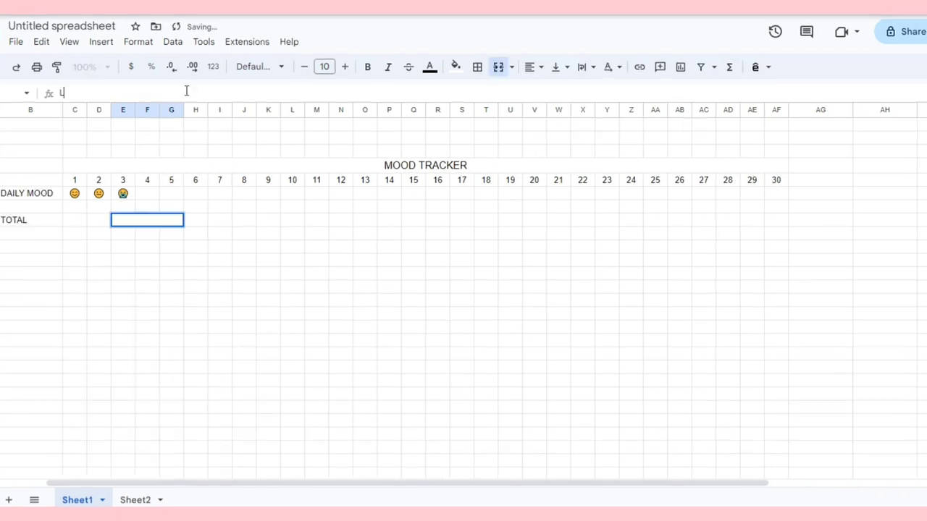
pyautogui.write('HAPPY')
pyautogui.moveTo(262, 221); pyautogui.dragTo(323, 225)
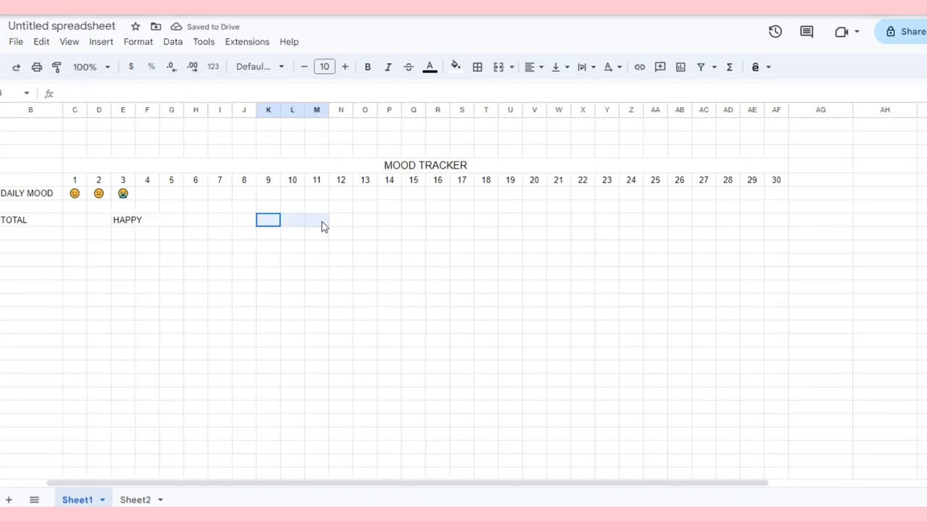
pyautogui.click(498, 67)
pyautogui.write('NORMAL')
pyautogui.click(436, 220)
pyautogui.click(415, 222)
# Step: Add merged SAD and ANGRY headings, then begin a COUNTIF formula under HAPPY
pyautogui.moveTo(414, 222); pyautogui.dragTo(464, 222)
pyautogui.click(498, 66)
pyautogui.write('SAD')
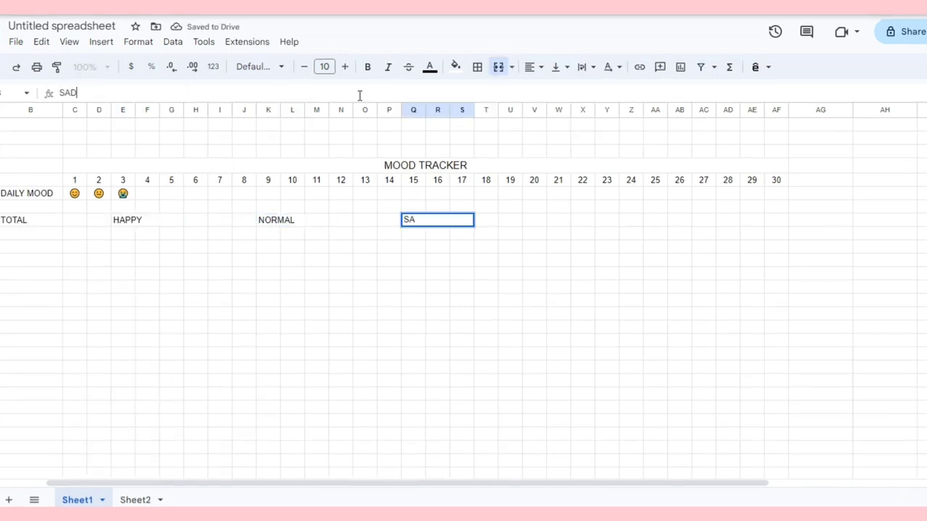
pyautogui.moveTo(532, 221); pyautogui.dragTo(577, 224)
pyautogui.click(498, 67)
pyautogui.write('ANGRY')
pyautogui.moveTo(122, 233); pyautogui.dragTo(171, 233)
pyautogui.write('=COUN')
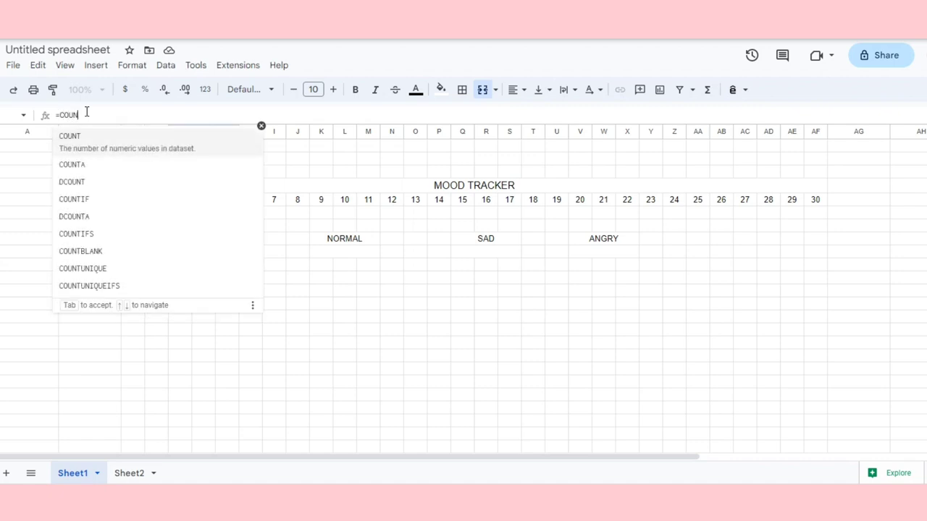
# Step: Complete the HAPPY total as =COUNTIF(C6:AF6,Sheet2!A2)
pyautogui.write('TIF')
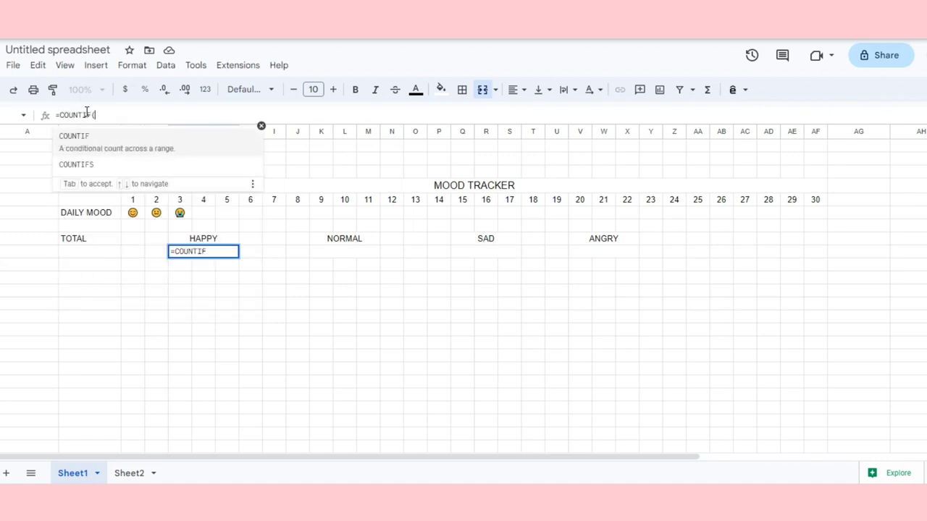
pyautogui.write('(')
pyautogui.moveTo(132, 212); pyautogui.dragTo(811, 214)
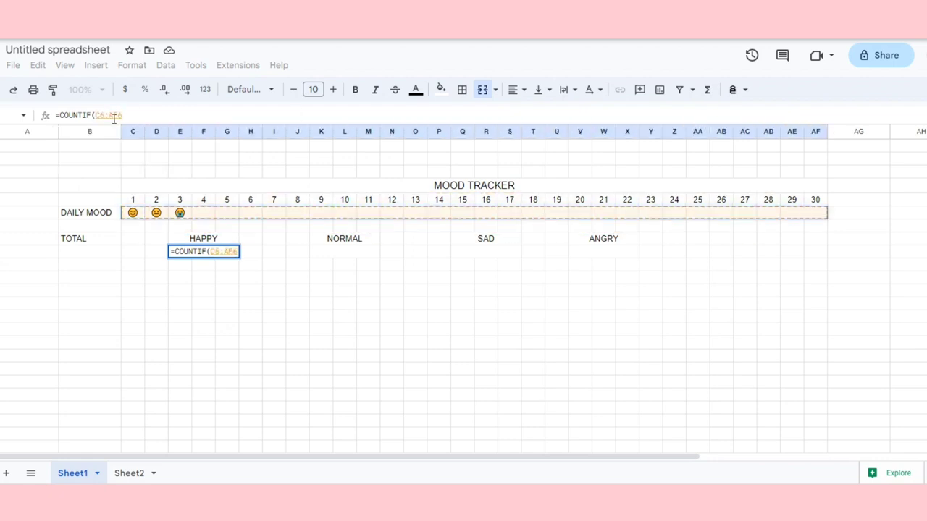
pyautogui.write(',')
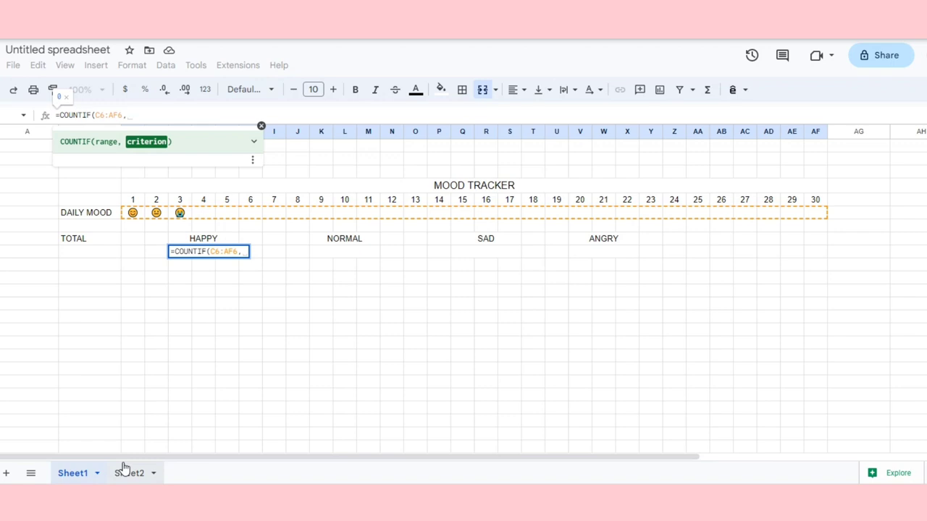
pyautogui.click(125, 473)
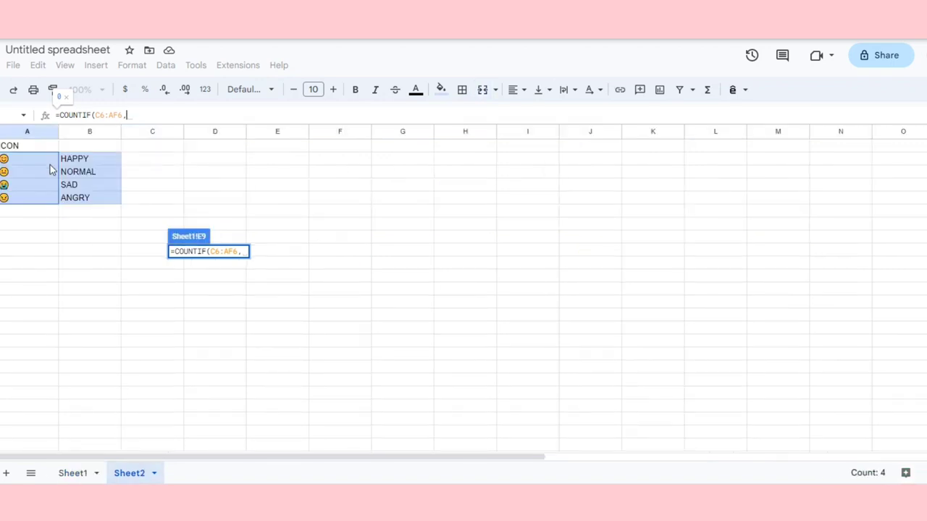
pyautogui.click(31, 160)
pyautogui.write(')')
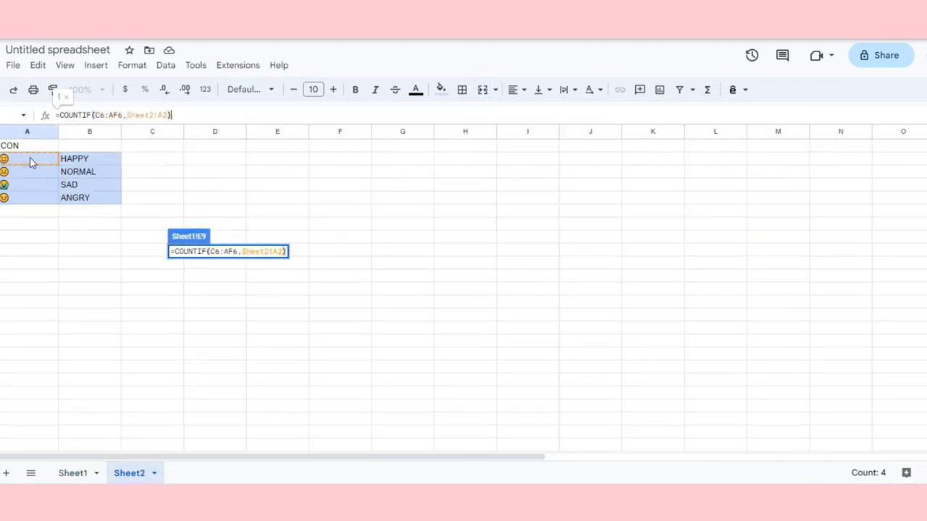
pyautogui.press('Return')
# Step: Enter =COUNTIF(C6:AF6,Sheet2!A3) as the NORMAL total after checking the HAPPY formula
pyautogui.click(361, 255)
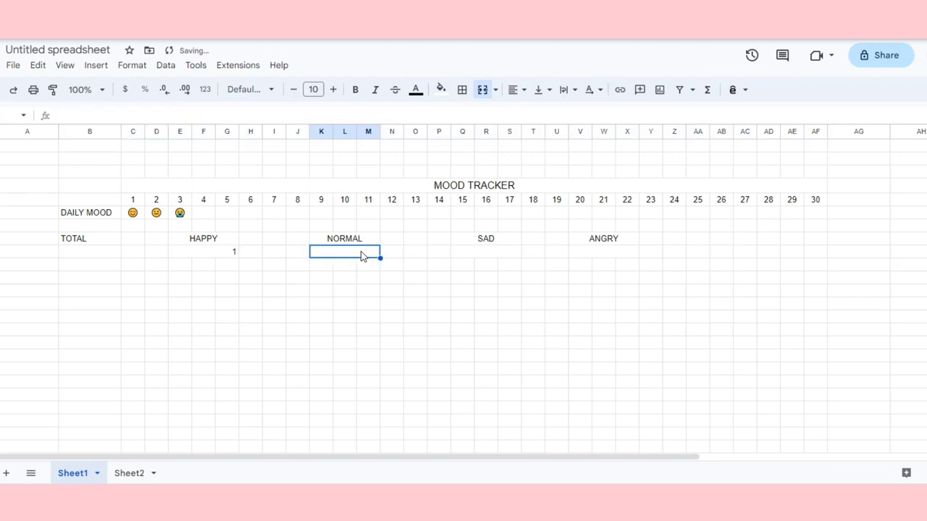
pyautogui.click(220, 253)
pyautogui.click(133, 215)
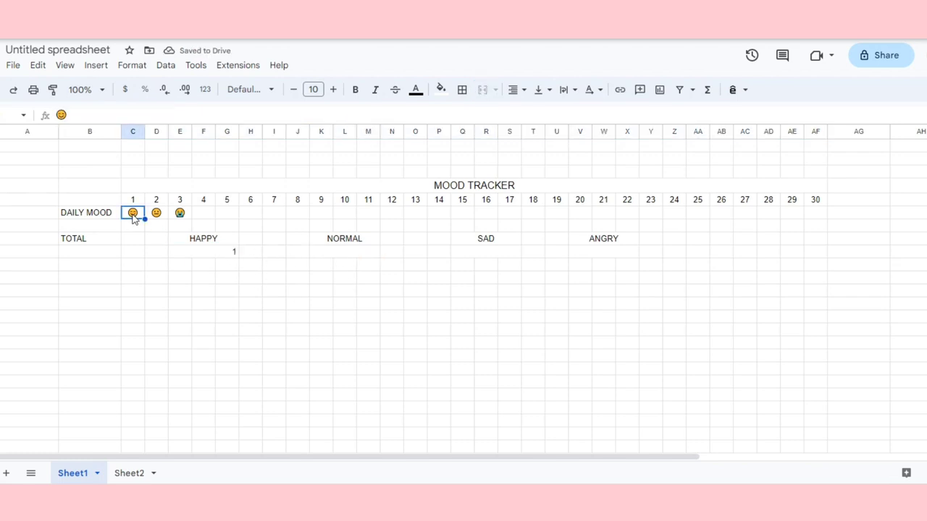
pyautogui.click(225, 253)
pyautogui.click(316, 258)
pyautogui.write('=COUNTIF(')
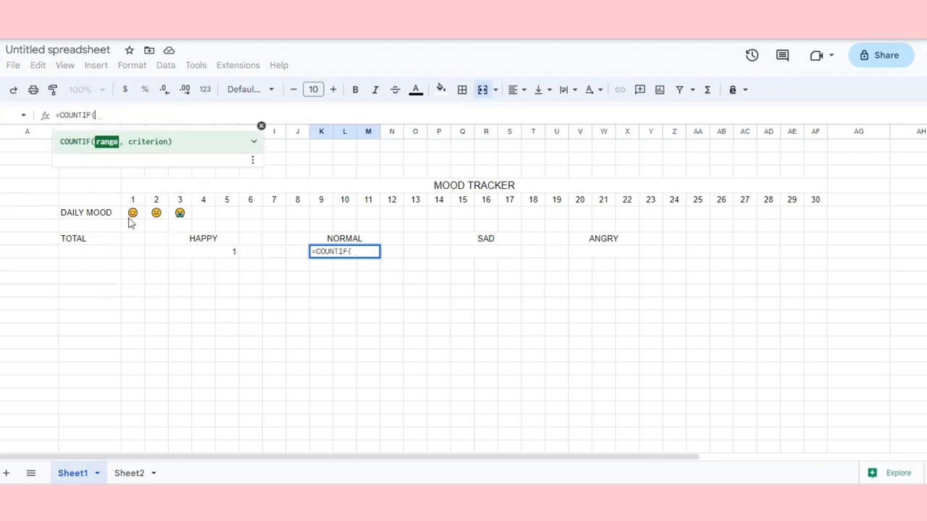
pyautogui.moveTo(133, 217); pyautogui.dragTo(816, 212)
pyautogui.write(',')
pyautogui.click(129, 473)
pyautogui.click(29, 176)
pyautogui.write(')')
pyautogui.press('Return')
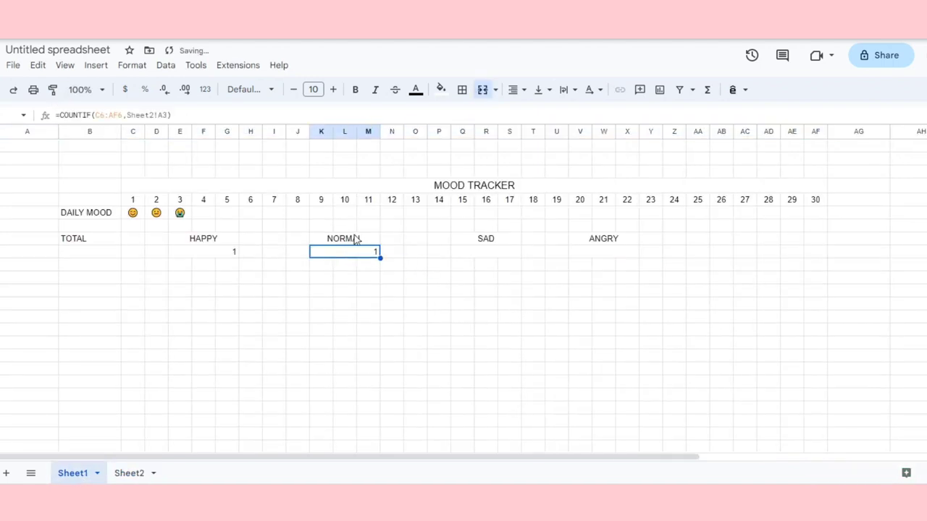
# Step: Copy the COUNTIF formula text and paste it into the SAD total cell
pyautogui.moveTo(171, 115); pyautogui.dragTo(125, 179)
pyautogui.hotkey('ctrl', 'c')
pyautogui.click(486, 251)
pyautogui.rightClick(124, 115)
pyautogui.click(159, 240)
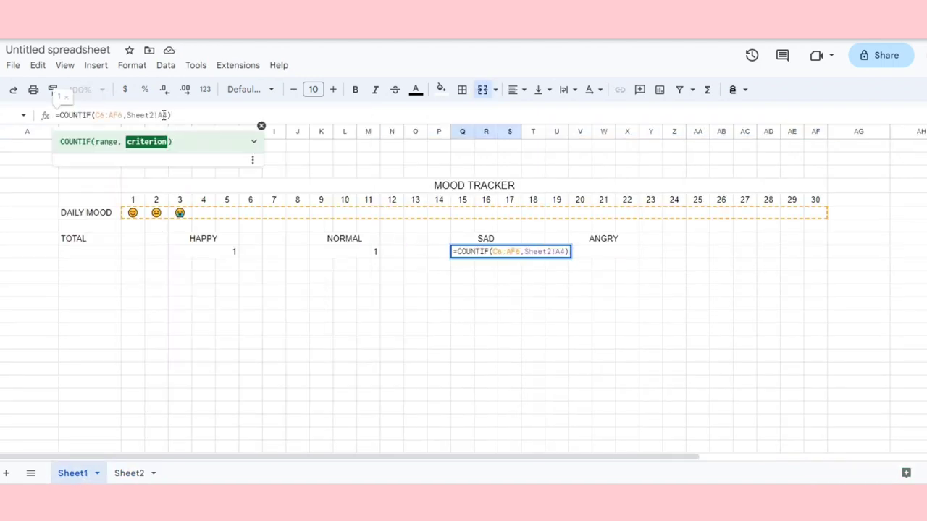
pyautogui.click(129, 473)
pyautogui.click(15, 187)
pyautogui.press('Return')
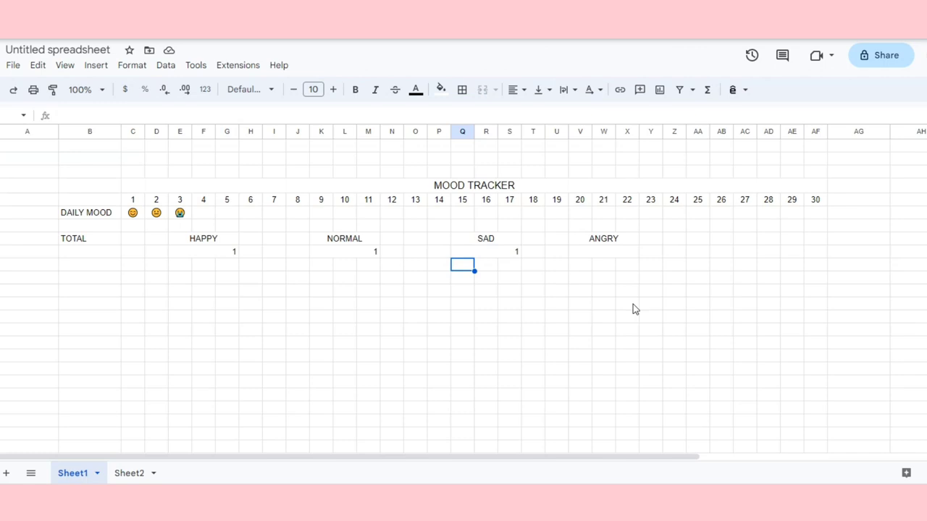
# Step: Paste the COUNTIF formula into the ANGRY total and start editing its criterion cell
pyautogui.click(614, 253)
pyautogui.rightClick(192, 114)
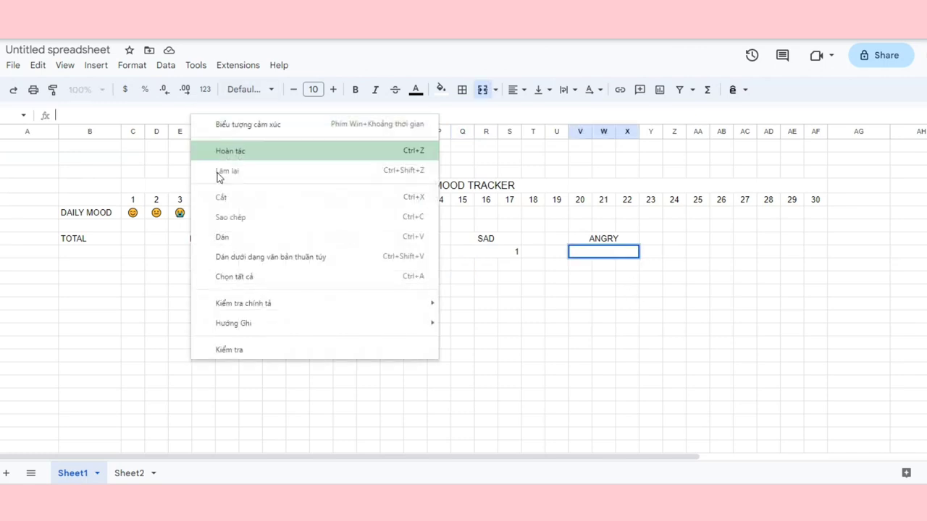
pyautogui.click(232, 245)
pyautogui.press('Return')
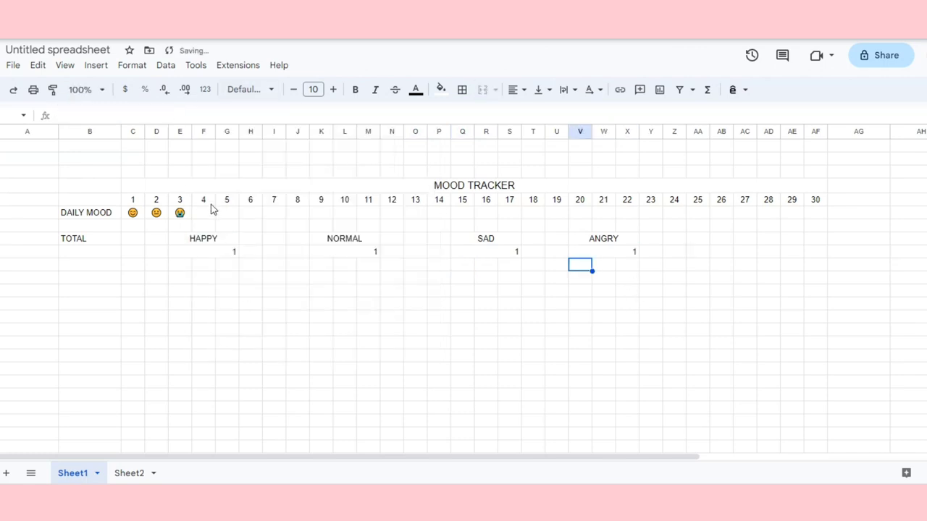
pyautogui.click(608, 253)
pyautogui.click(167, 116)
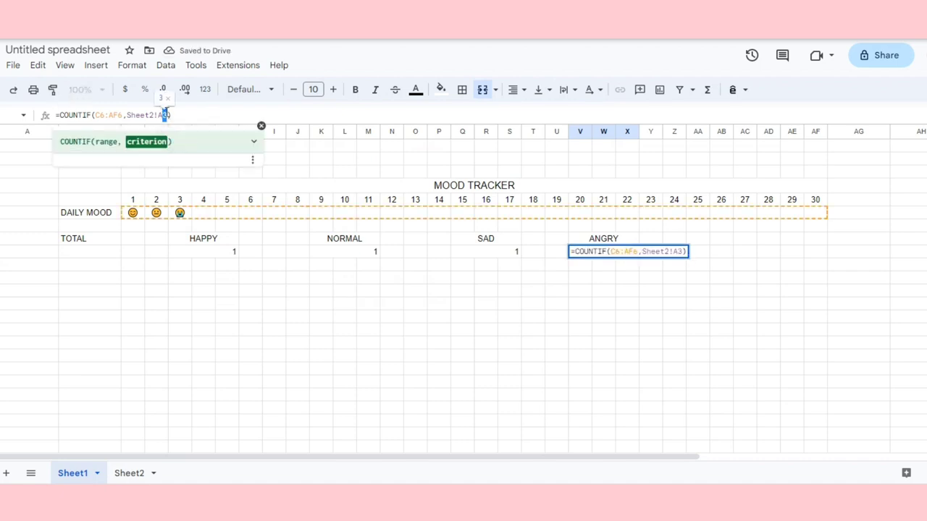
# Step: Confirm the corrected ANGRY formula and set day 4 to the angry emoji
pyautogui.press('Return')
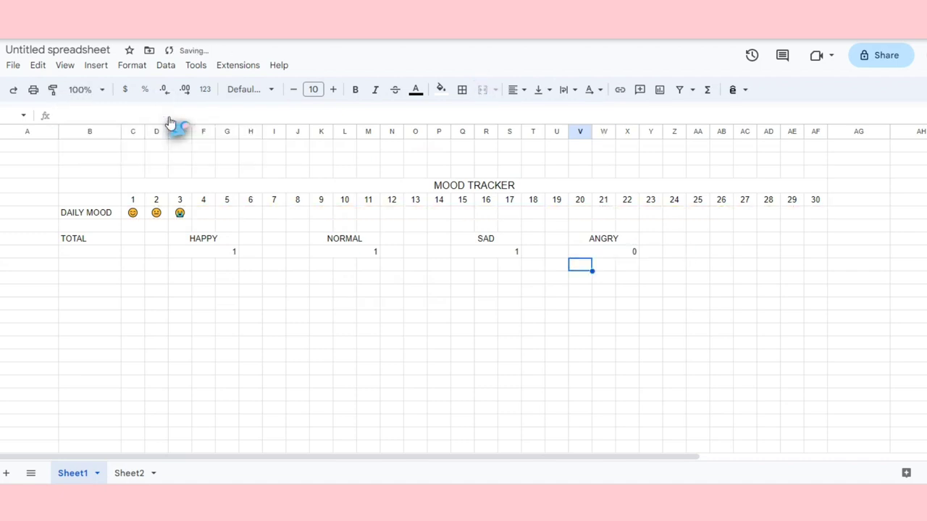
pyautogui.click(588, 253)
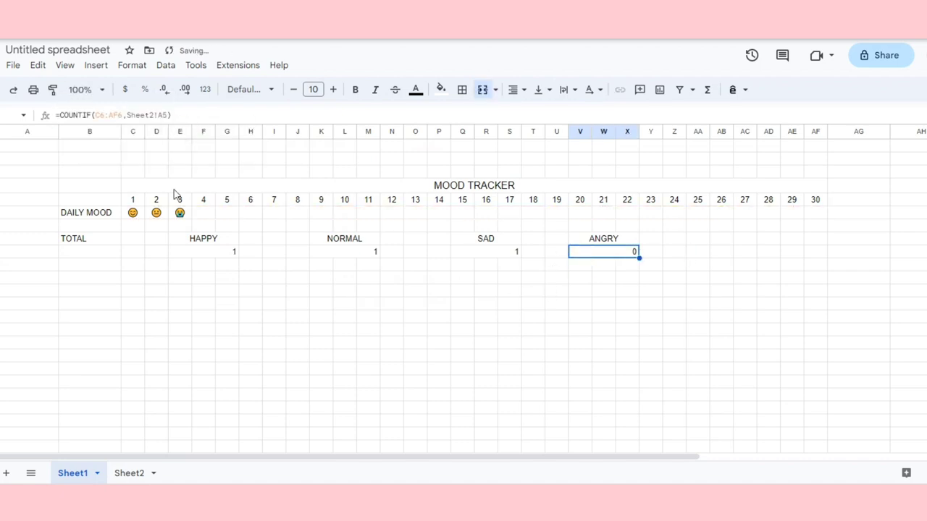
pyautogui.click(201, 215)
pyautogui.click(203, 282)
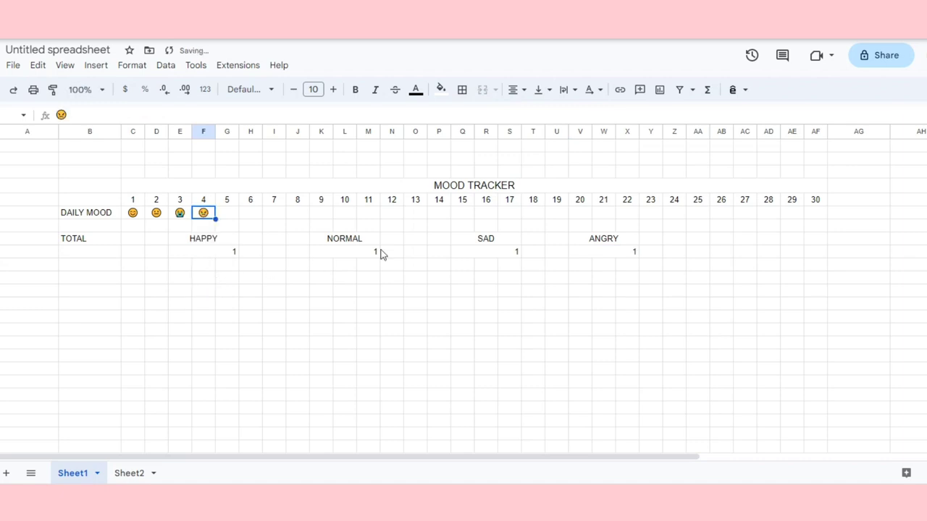
pyautogui.click(623, 250)
# Step: Set day 5 to the happy emoji so the HAPPY total reaches 2
pyautogui.click(138, 215)
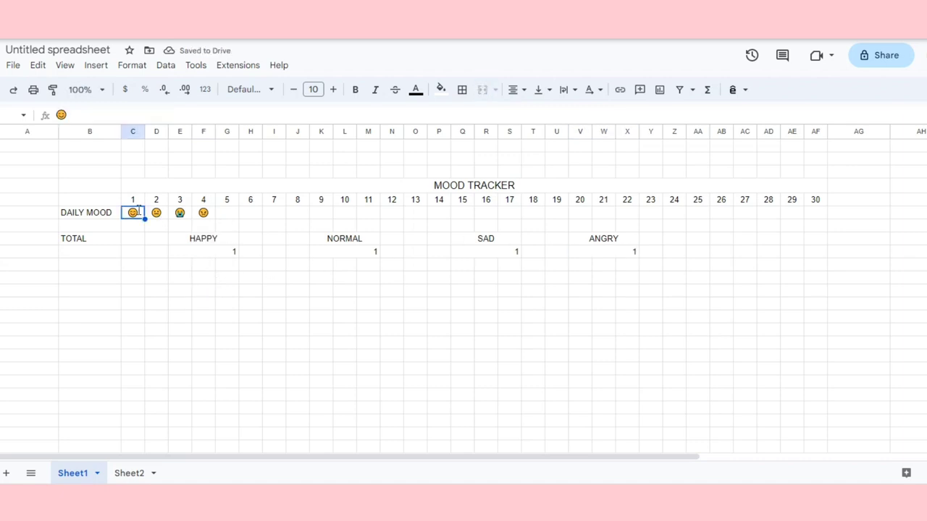
pyautogui.click(225, 219)
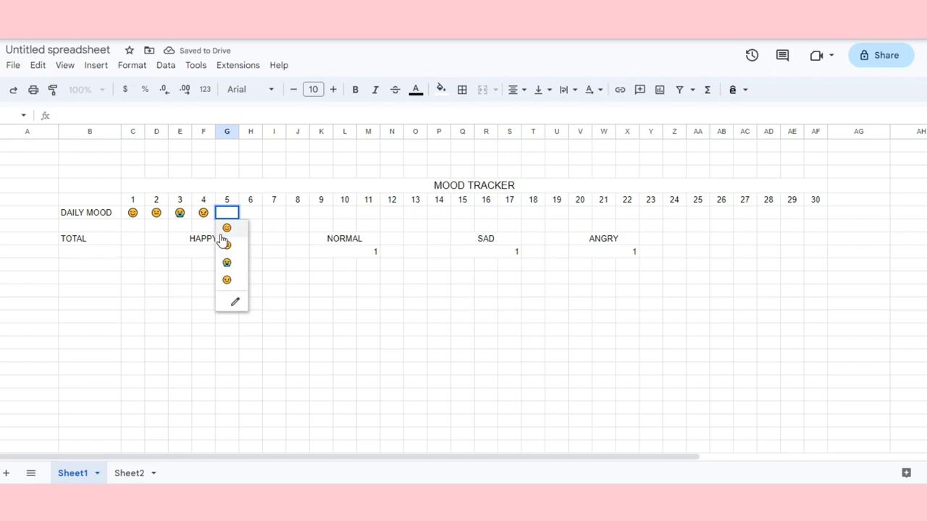
pyautogui.click(227, 228)
pyautogui.click(237, 253)
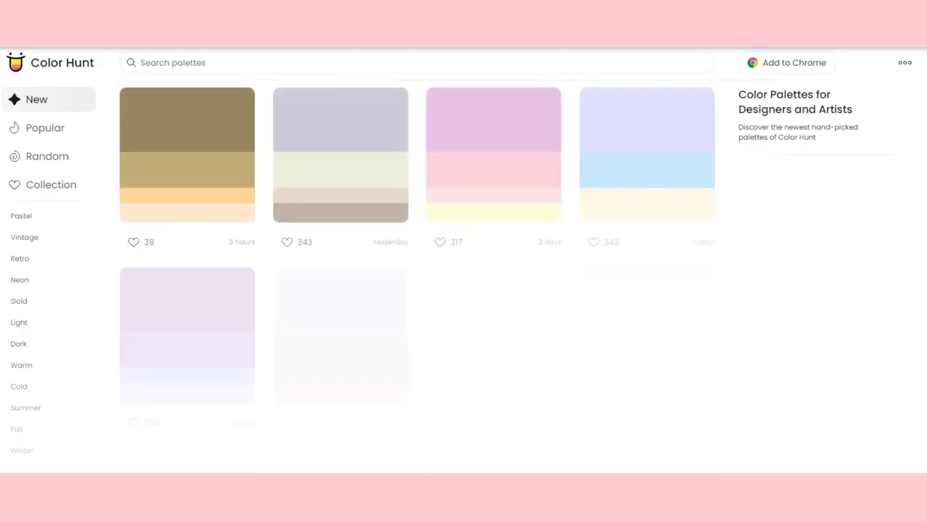
# Step: Snip the #F9F5F6–#F2BED1 pink palette in Color Hunt and copy the image
pyautogui.scroll(-3, 265, 213)
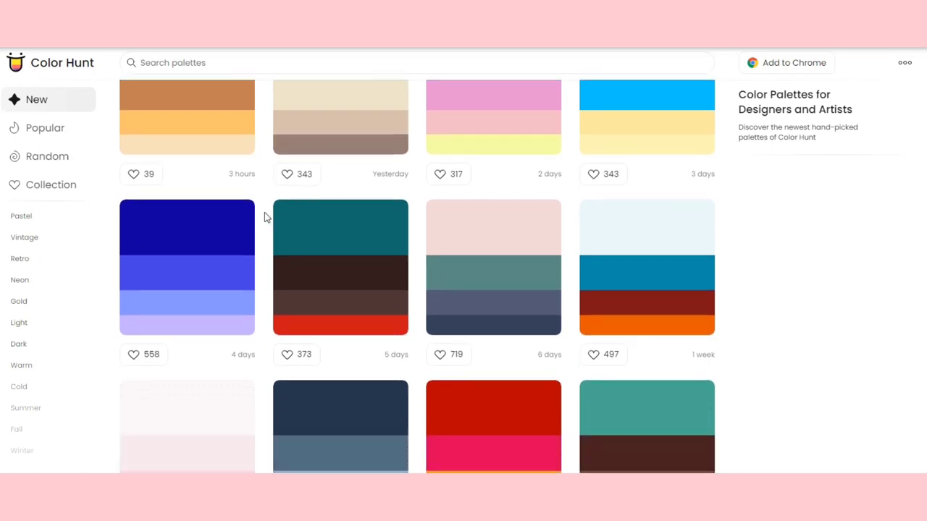
pyautogui.click(232, 288)
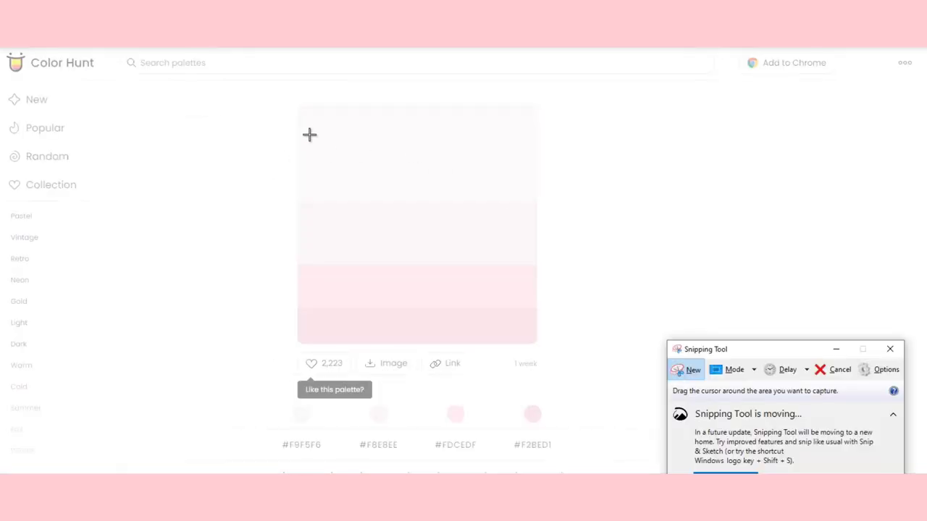
pyautogui.moveTo(314, 134); pyautogui.dragTo(474, 339)
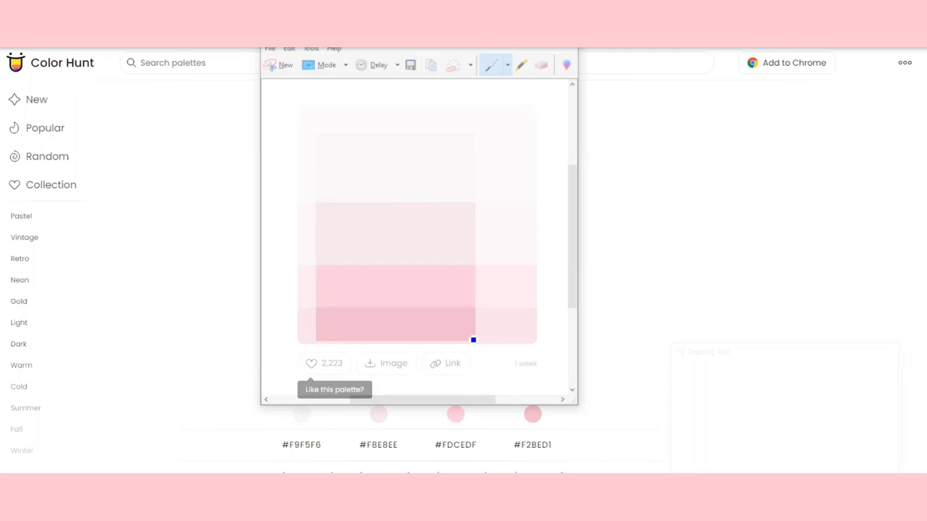
pyautogui.rightClick(417, 290)
pyautogui.click(427, 306)
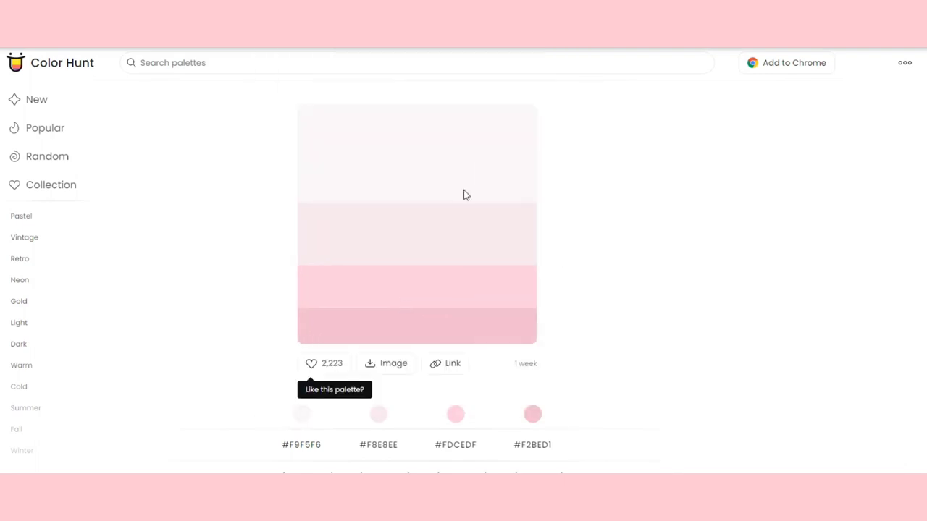
pyautogui.scroll(-9, 305, 220)
# Step: Paste the palette image at AB8, move it up and shrink it to columns AB–AF
pyautogui.scroll(3, 304, 221)
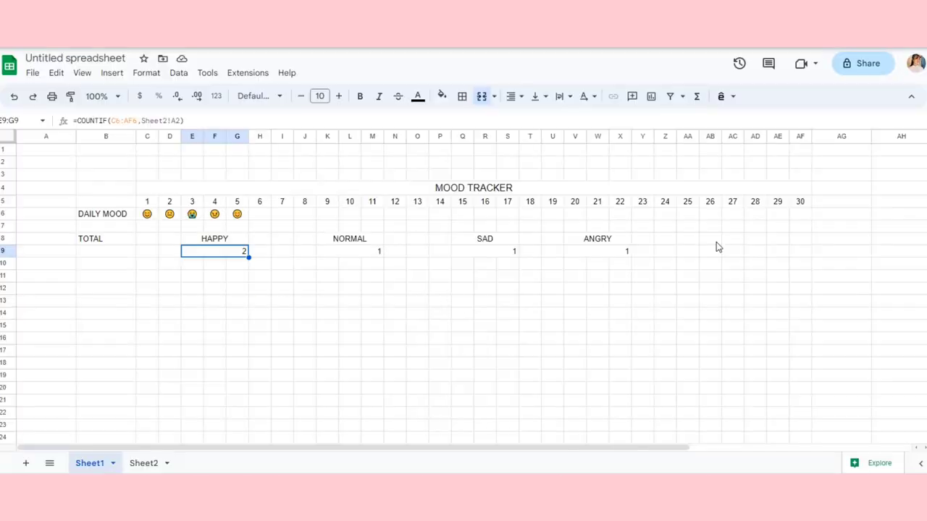
pyautogui.rightClick(716, 242)
pyautogui.click(753, 147)
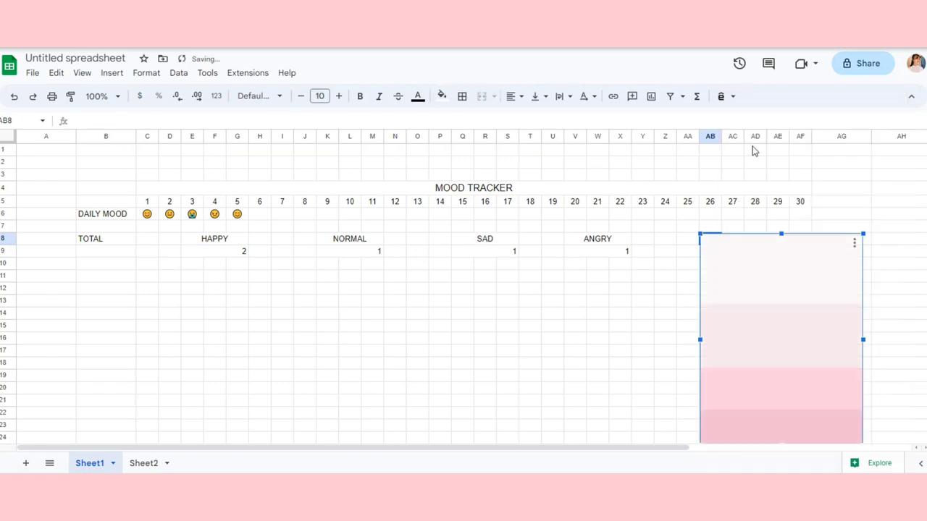
pyautogui.moveTo(755, 321); pyautogui.dragTo(787, 311)
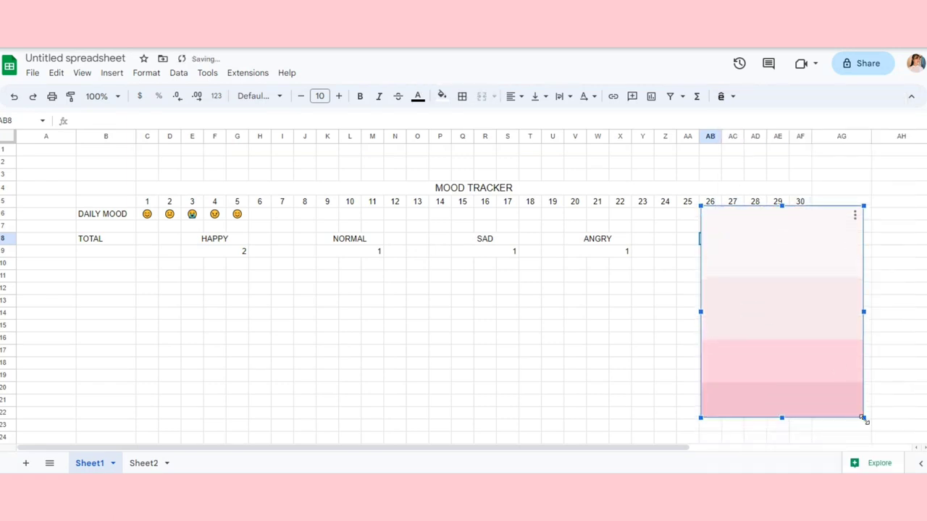
pyautogui.moveTo(864, 418); pyautogui.dragTo(761, 362)
pyautogui.click(418, 302)
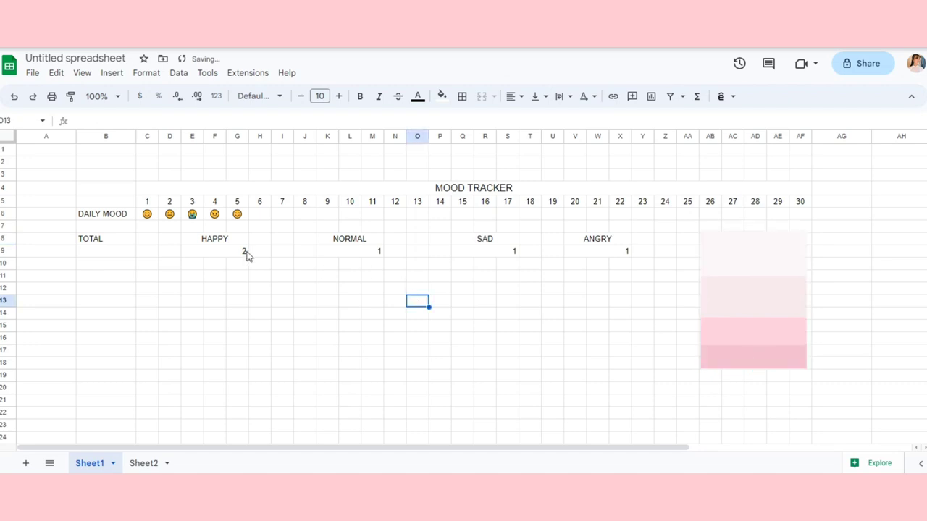
pyautogui.moveTo(95, 190); pyautogui.dragTo(180, 254)
# Step: Apply white all-borders to the entire sheet to hide the gridlines
pyautogui.click(7, 137)
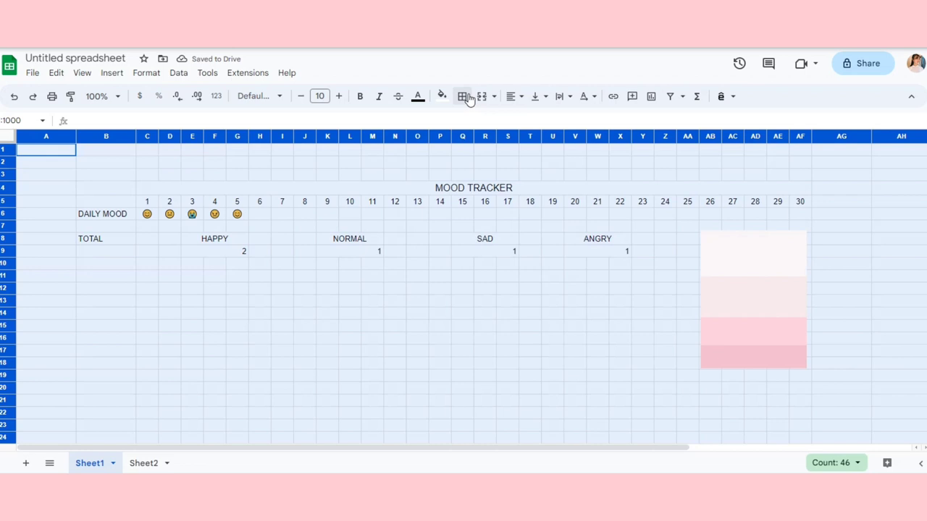
pyautogui.click(462, 96)
pyautogui.click(583, 124)
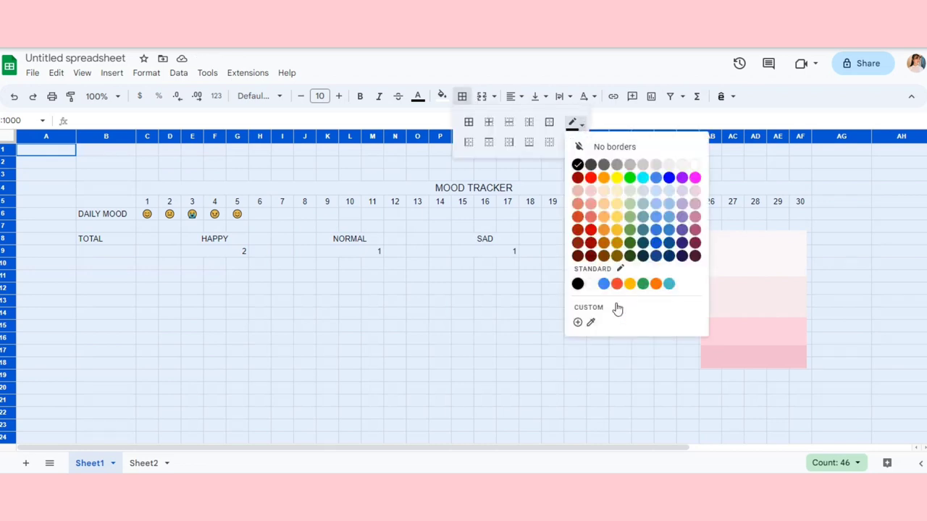
pyautogui.click(594, 286)
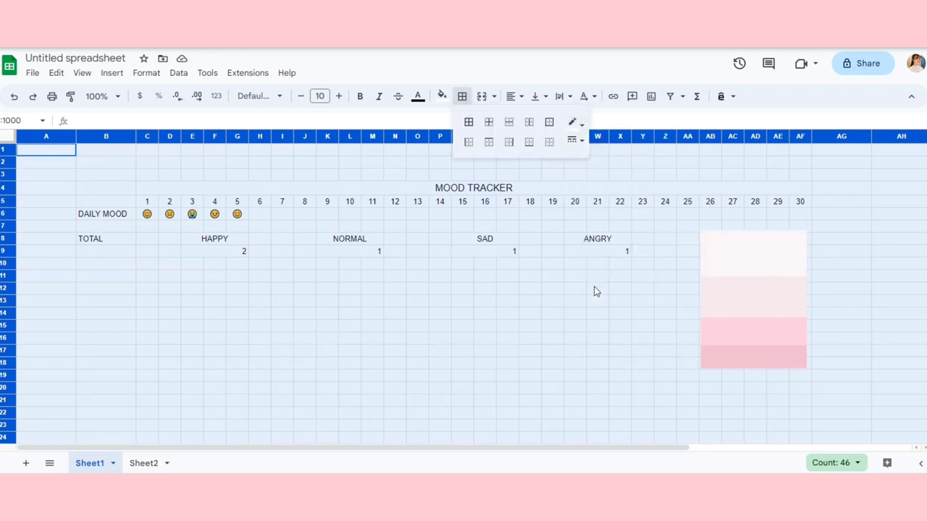
pyautogui.click(468, 122)
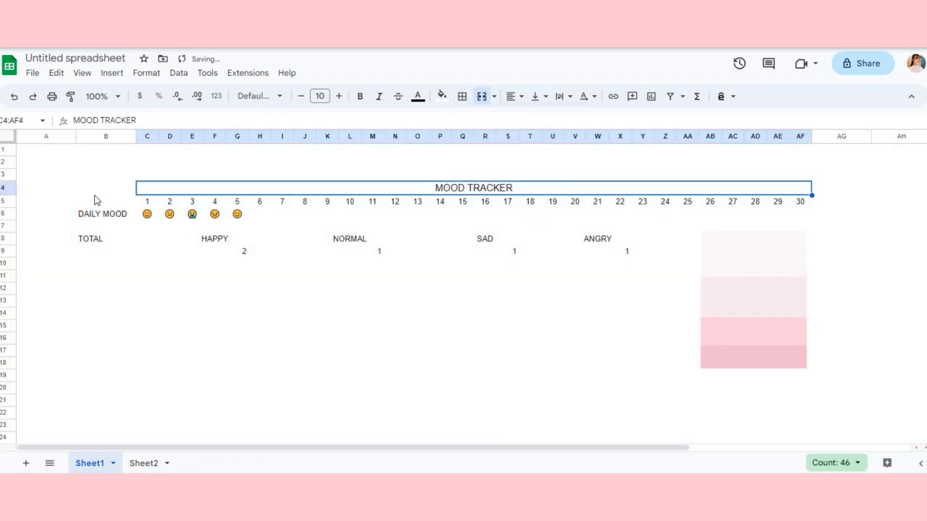
# Step: Fill B4:AF9 with the palette's pale pink using the custom colour eyedropper
pyautogui.click(94, 193)
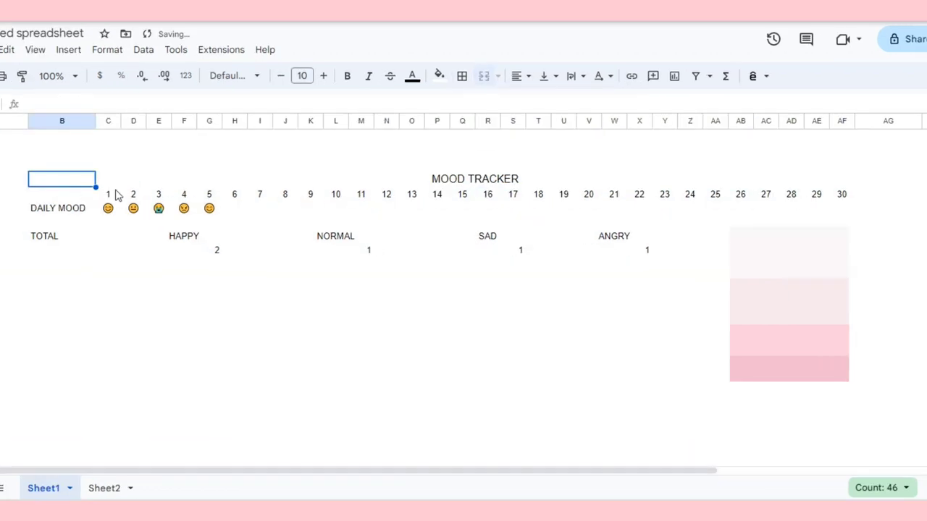
pyautogui.moveTo(116, 196); pyautogui.dragTo(324, 259)
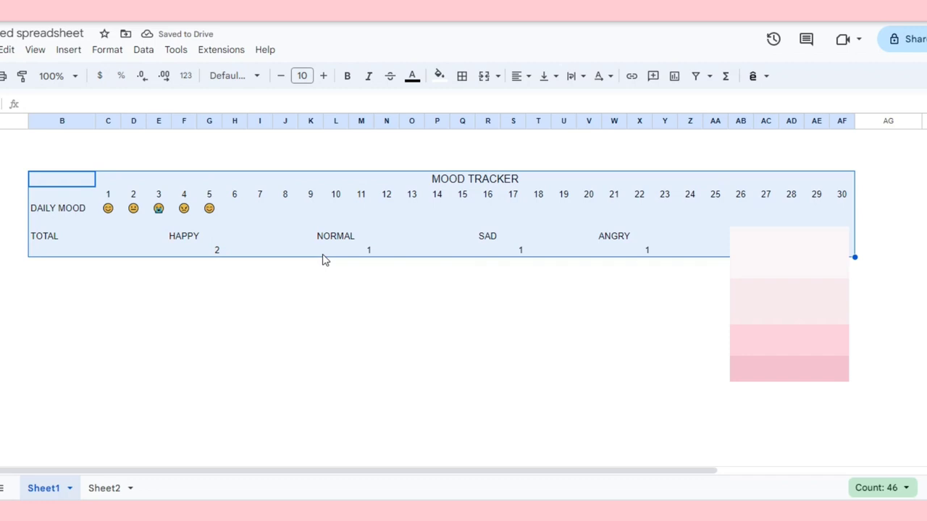
pyautogui.click(439, 78)
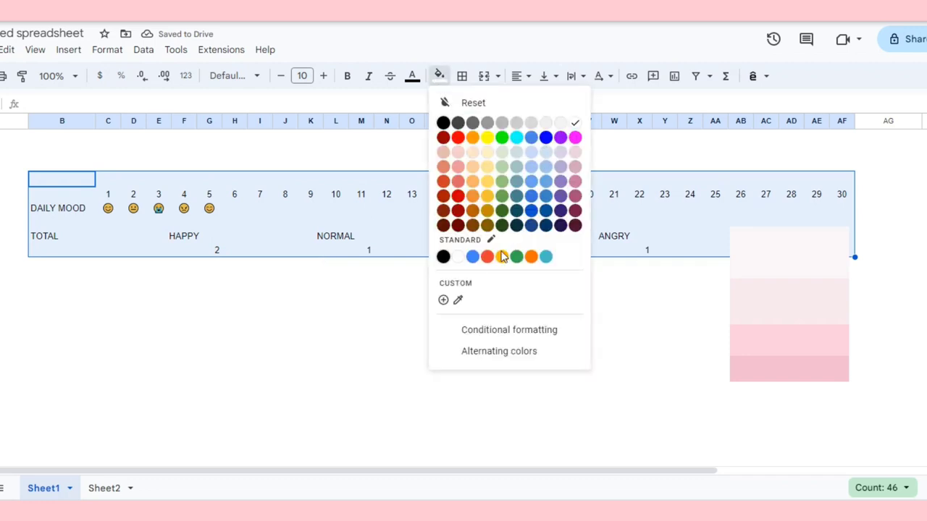
pyautogui.click(461, 307)
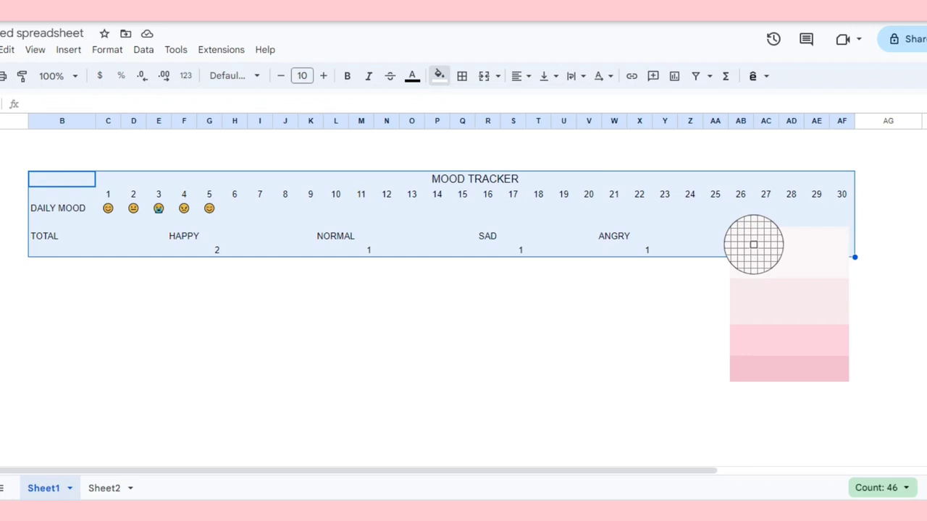
pyautogui.click(784, 256)
pyautogui.click(612, 307)
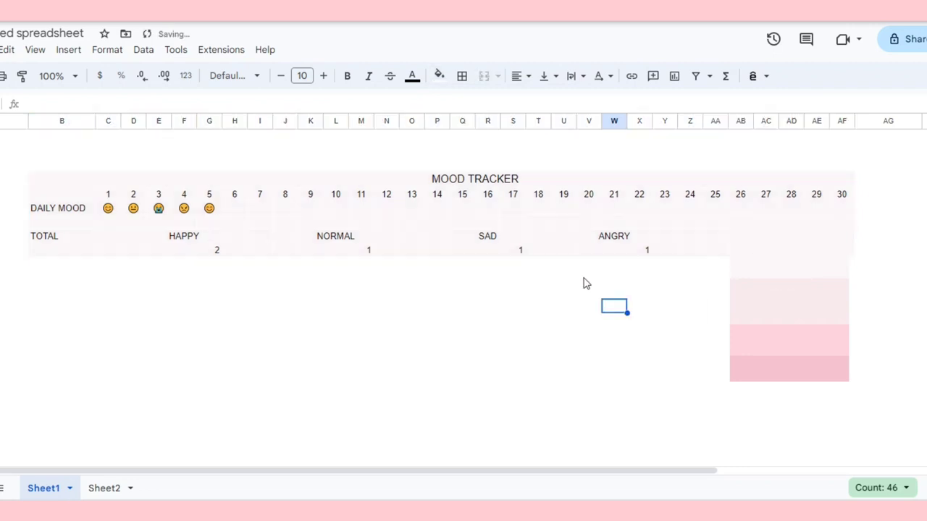
pyautogui.click(234, 180)
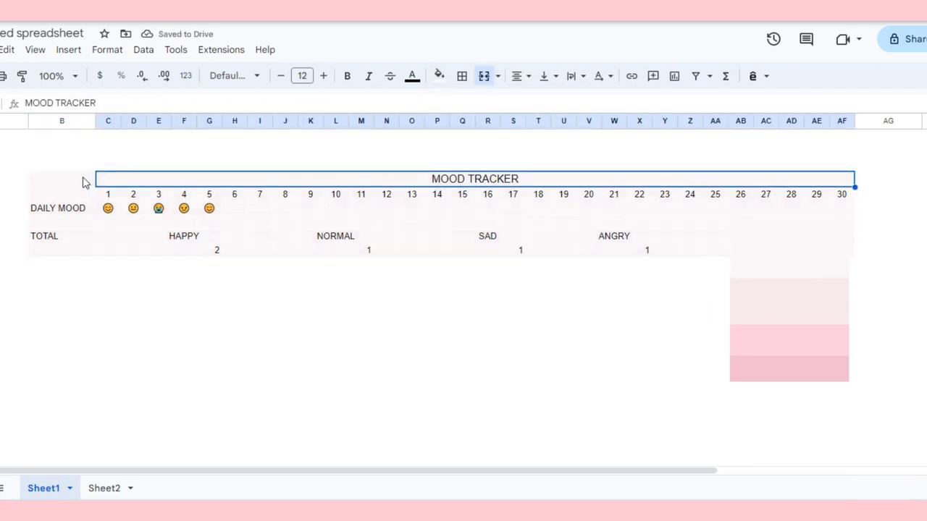
# Step: Merge the MOOD TRACKER title across columns B to AF and make it bold
pyautogui.moveTo(82, 182); pyautogui.dragTo(199, 188)
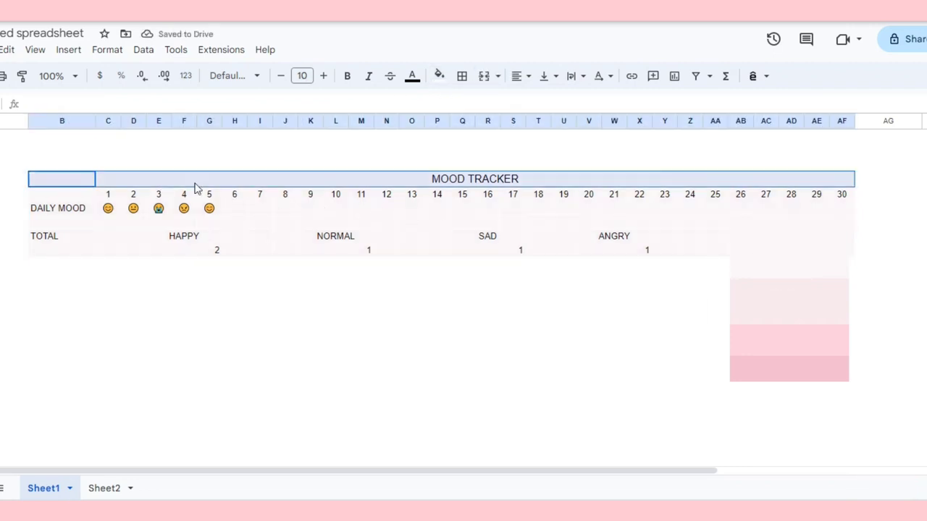
pyautogui.click(485, 76)
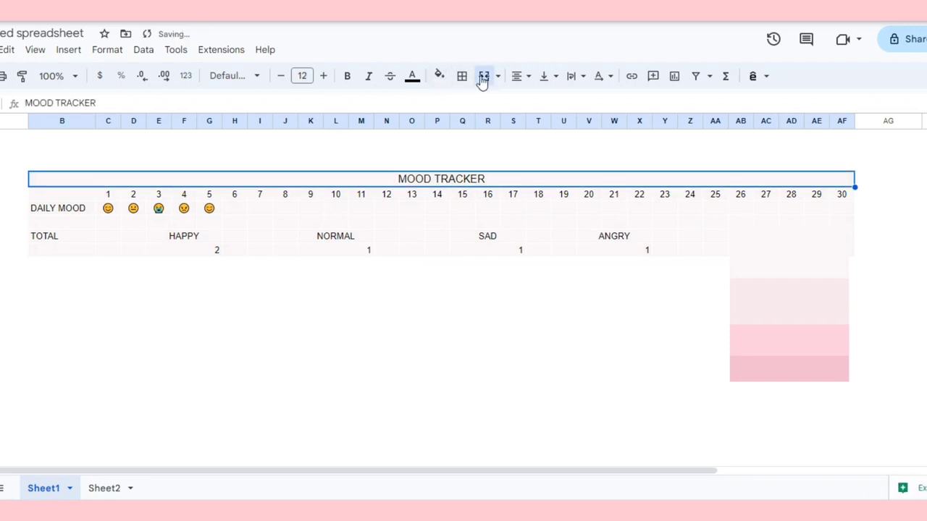
pyautogui.click(347, 75)
pyautogui.click(230, 250)
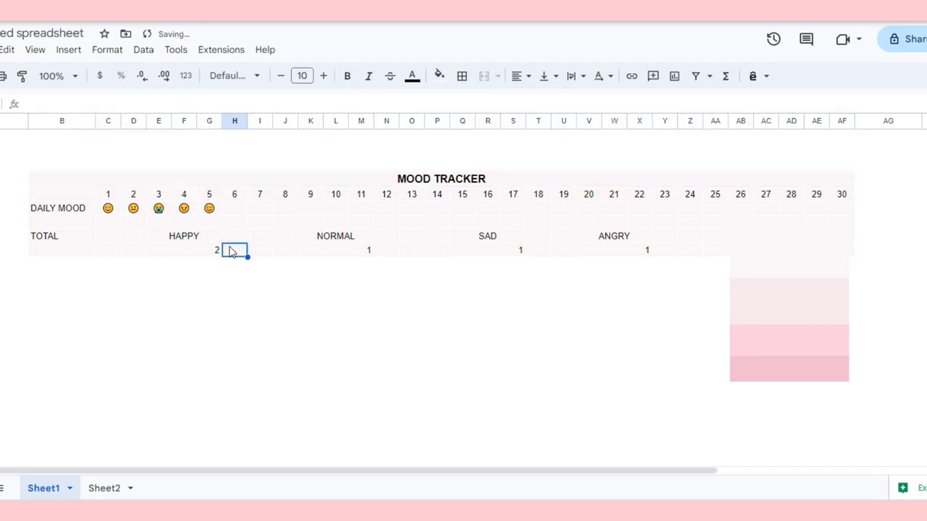
# Step: Bold the DAILY MOOD and TOTAL labels and the day numbers 1–30
pyautogui.click(73, 211)
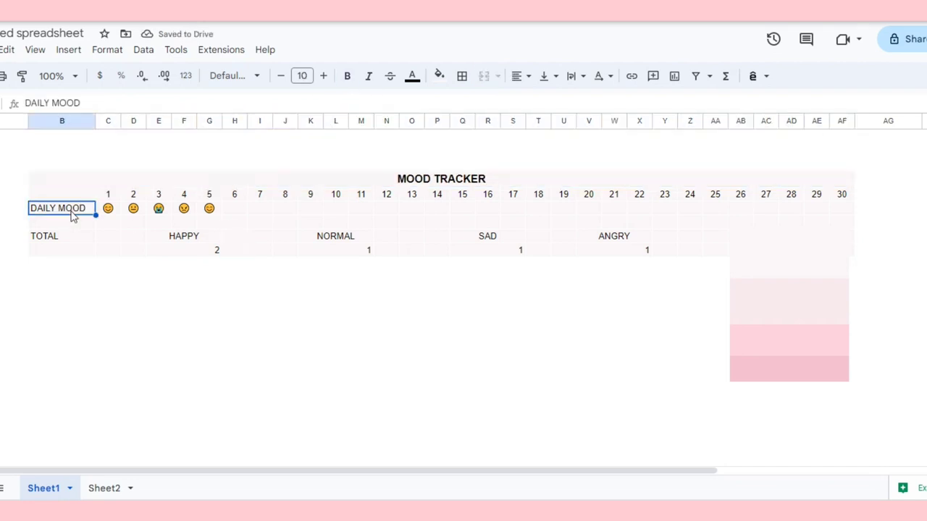
pyautogui.click(346, 75)
pyautogui.click(72, 239)
pyautogui.click(347, 75)
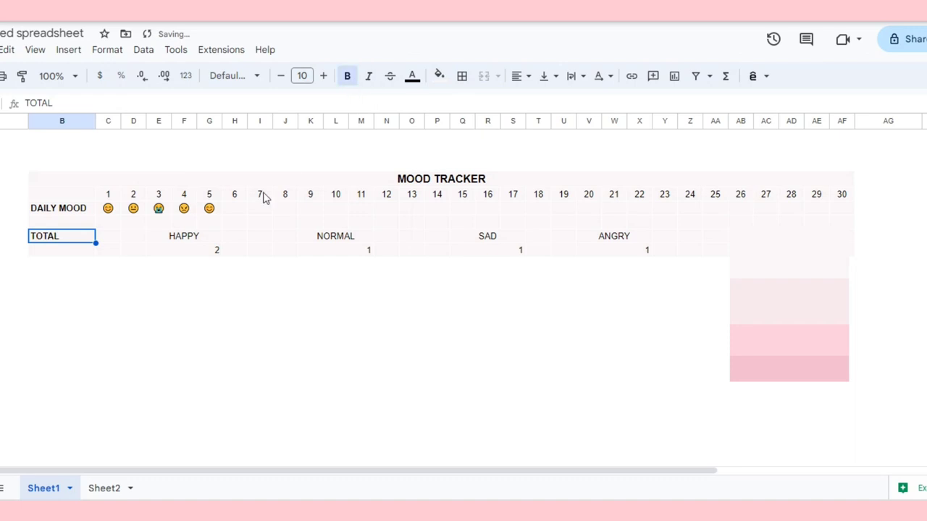
pyautogui.moveTo(109, 195); pyautogui.dragTo(837, 202)
pyautogui.click(347, 75)
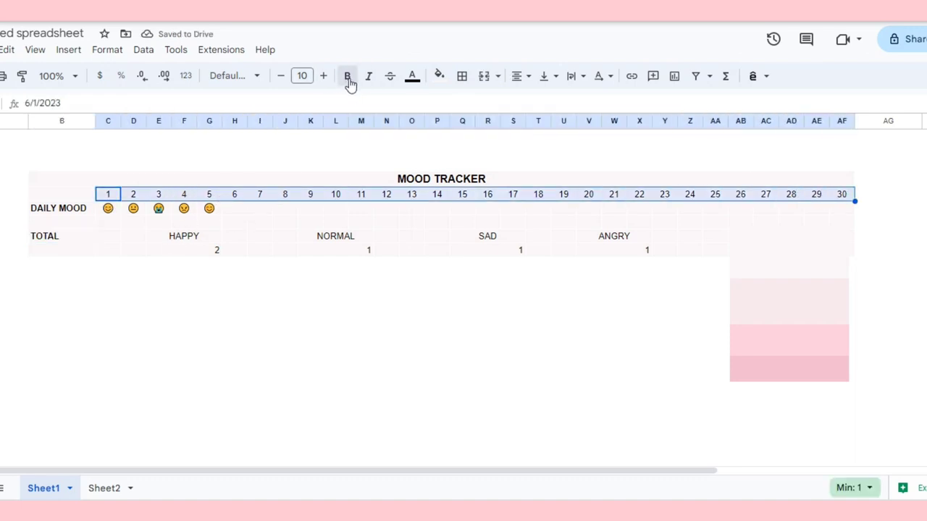
# Step: Bold the HAPPY, NORMAL, SAD and ANGRY headers, enlarging SAD by one point
pyautogui.click(174, 241)
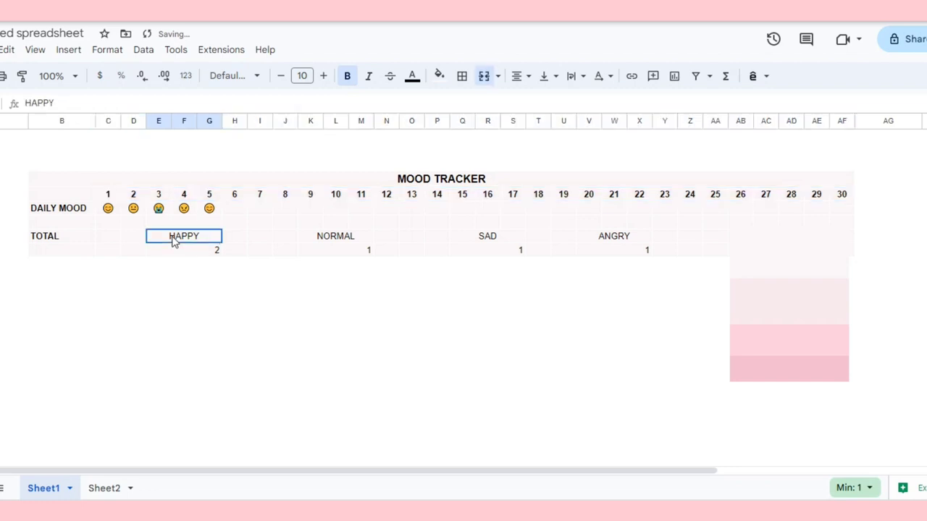
pyautogui.click(347, 76)
pyautogui.click(339, 236)
pyautogui.click(346, 76)
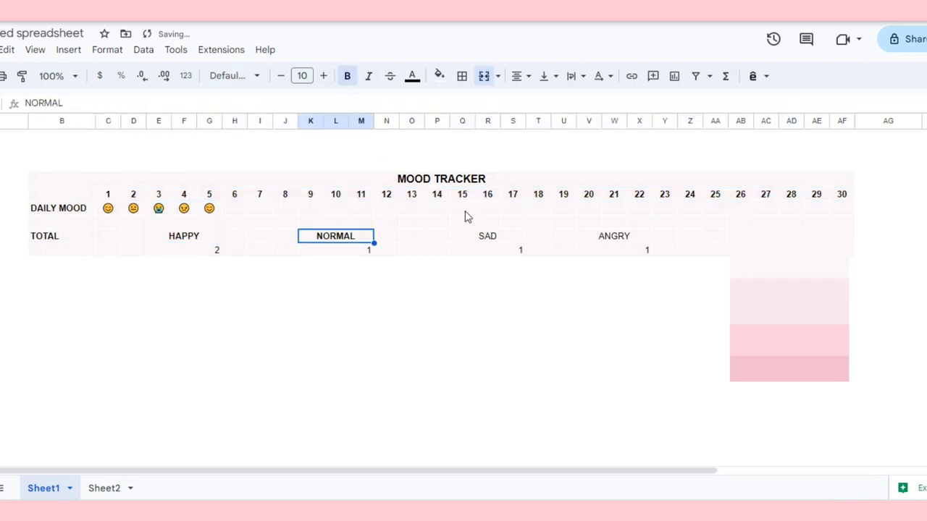
pyautogui.click(470, 239)
pyautogui.click(323, 75)
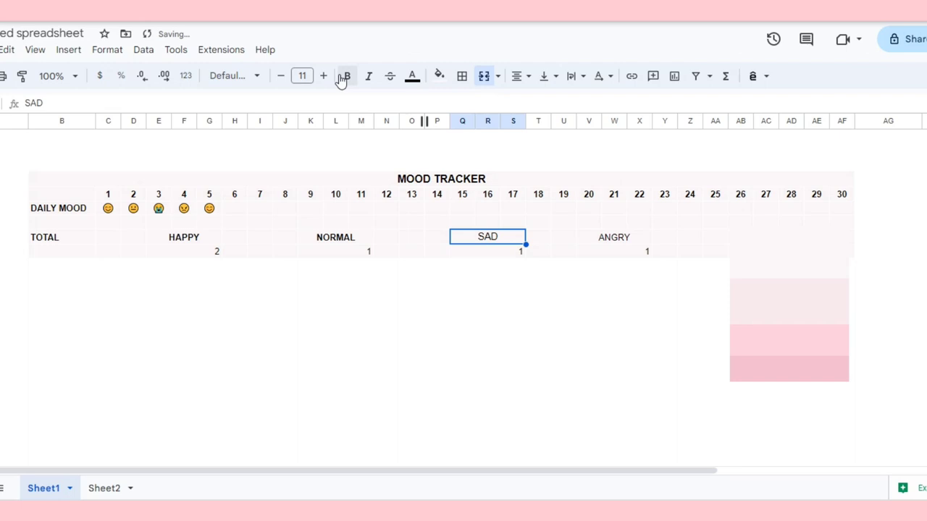
pyautogui.click(347, 76)
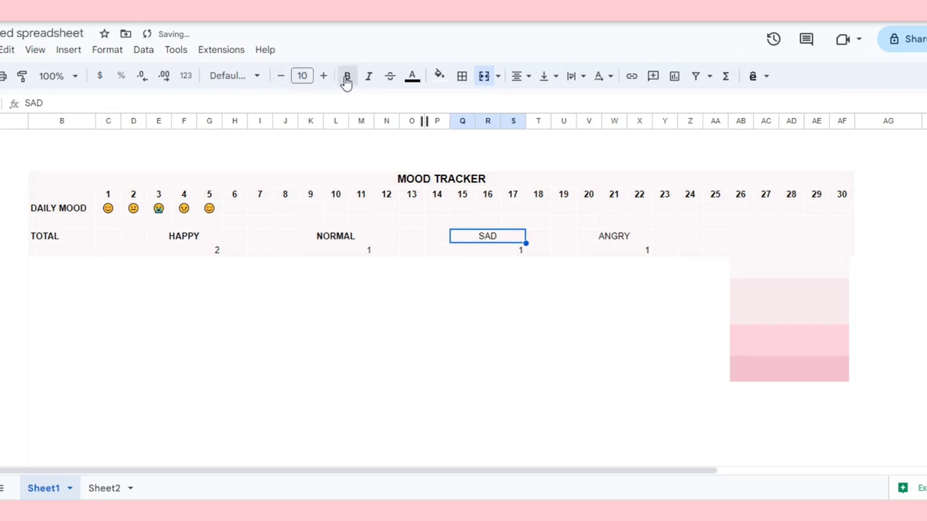
pyautogui.click(590, 239)
pyautogui.click(348, 85)
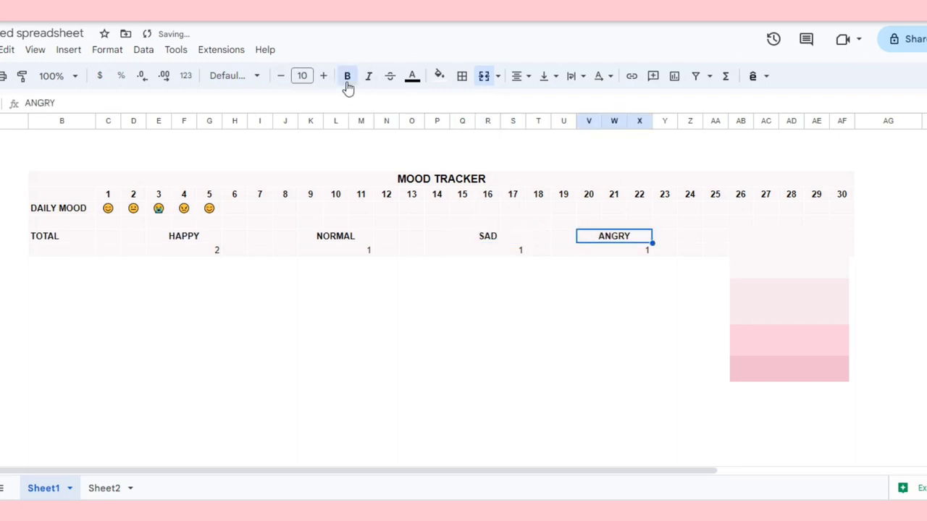
pyautogui.click(674, 223)
# Step: Fill the merged MOOD TRACKER title row with pink sampled from the swatch image
pyautogui.click(798, 271)
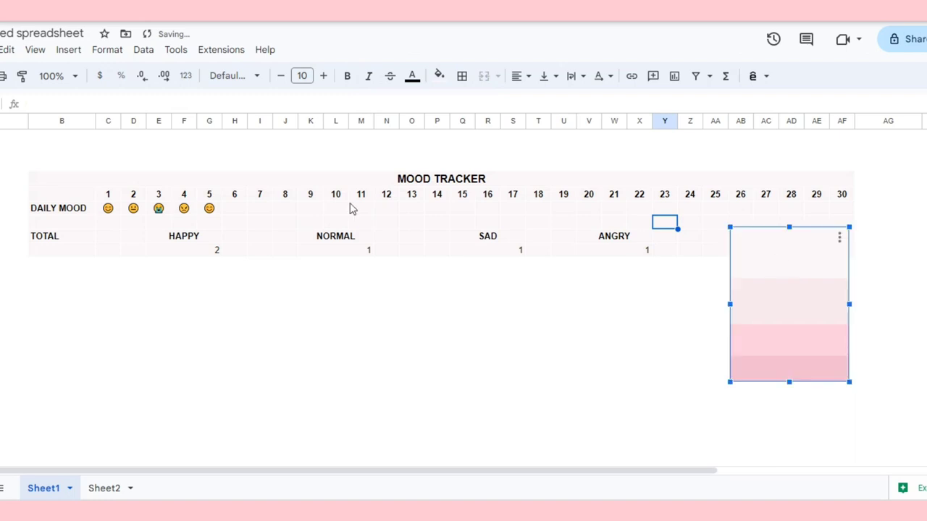
pyautogui.click(174, 181)
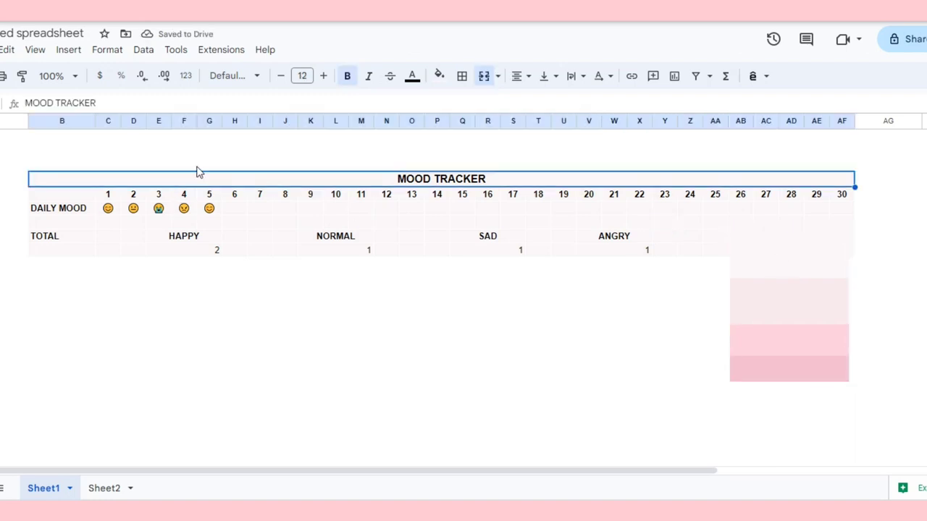
pyautogui.click(439, 76)
pyautogui.click(474, 302)
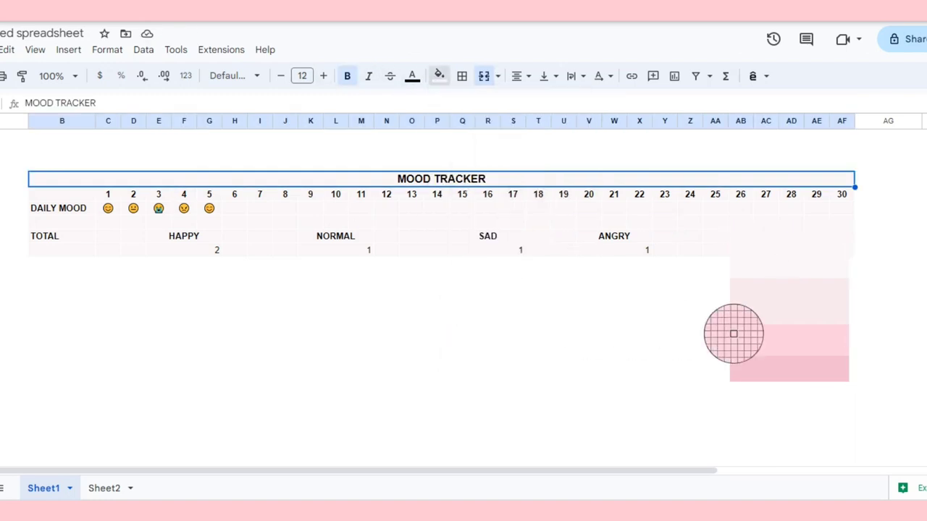
pyautogui.click(796, 303)
pyautogui.click(310, 240)
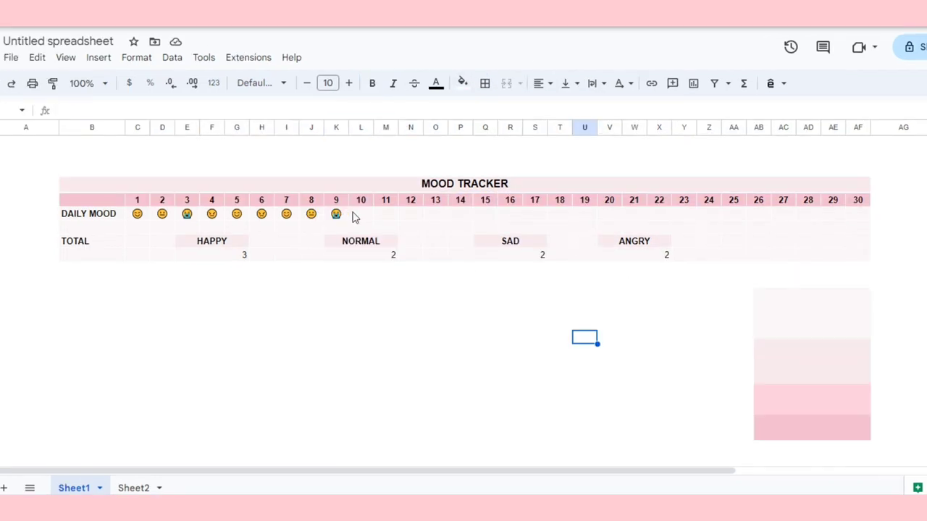
# Step: Set day 10 happy, day 11 crying and day 12 angry, checking the HAPPY, SAD and ANGRY totals
pyautogui.click(354, 214)
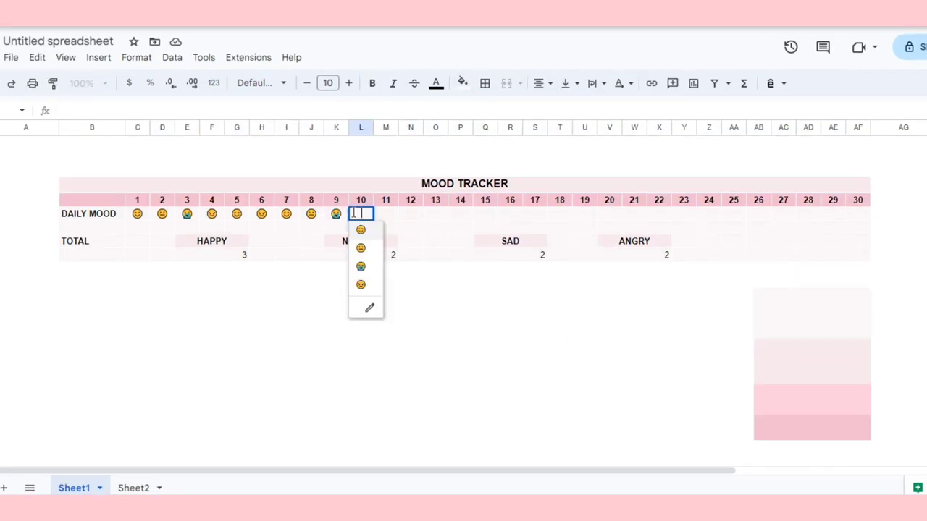
pyautogui.click(360, 239)
pyautogui.click(241, 255)
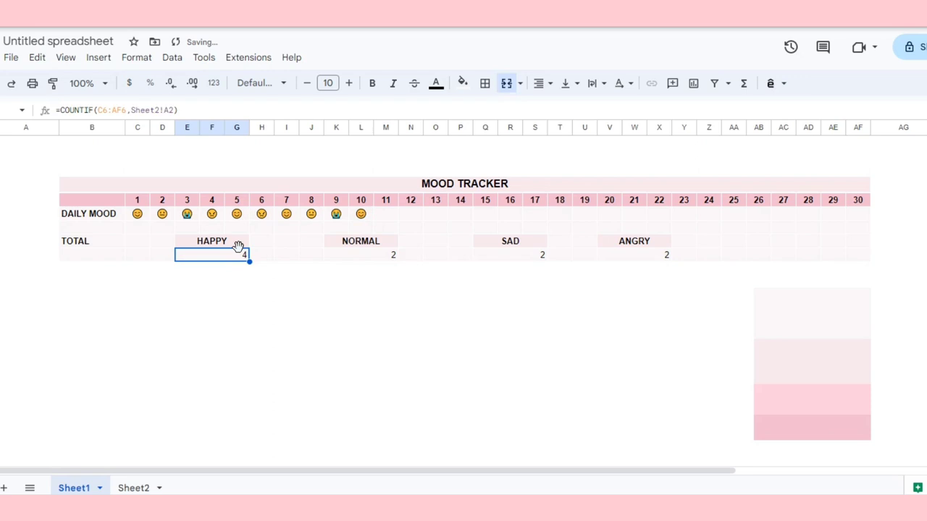
pyautogui.click(383, 214)
pyautogui.click(389, 271)
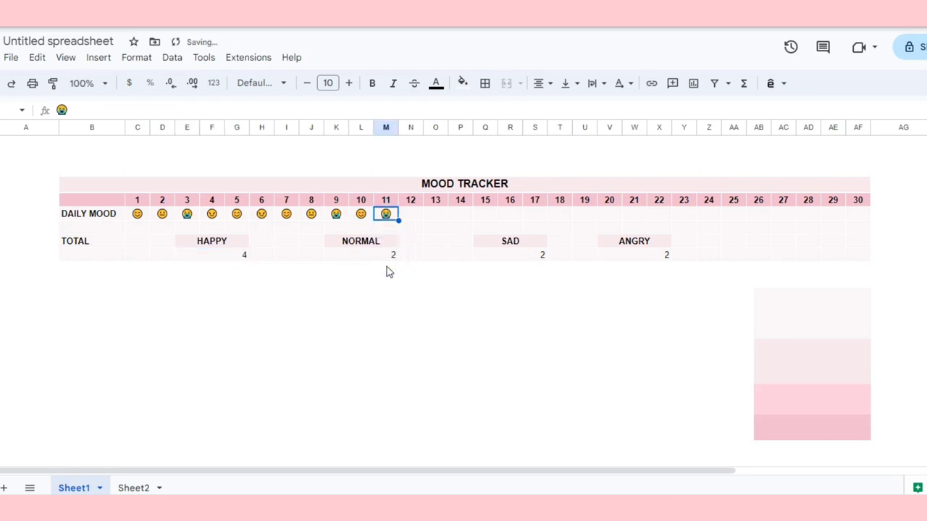
pyautogui.click(501, 256)
pyautogui.click(410, 214)
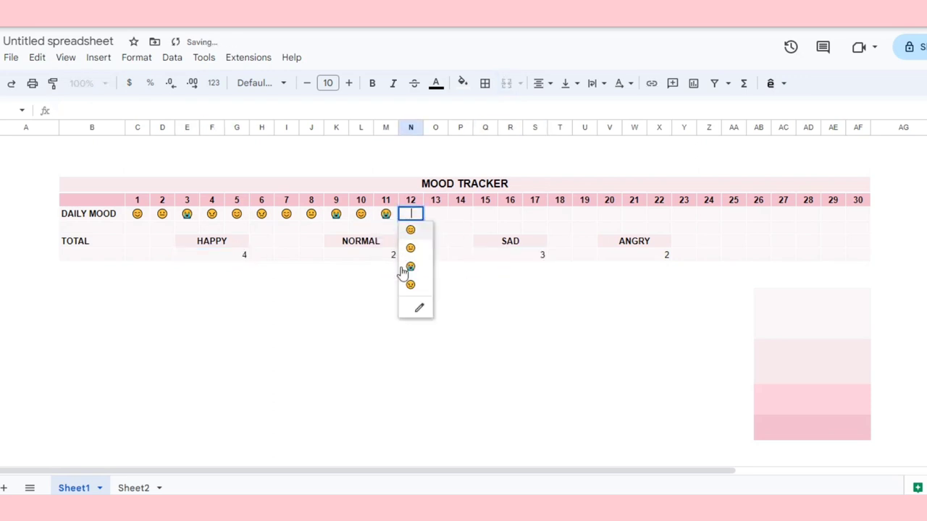
pyautogui.click(411, 287)
pyautogui.click(641, 260)
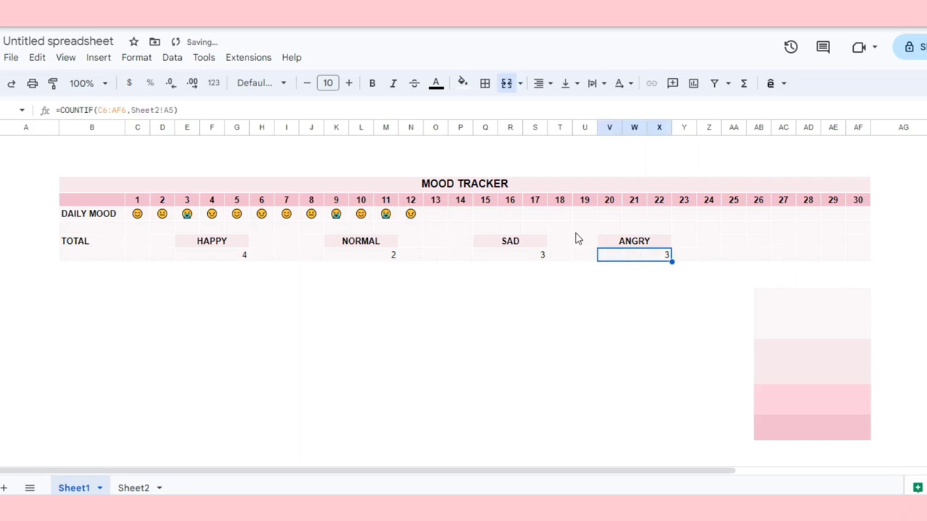
# Step: Move the pink swatch image lower and set day 13 to a happy emoji
pyautogui.moveTo(775, 329); pyautogui.dragTo(769, 363)
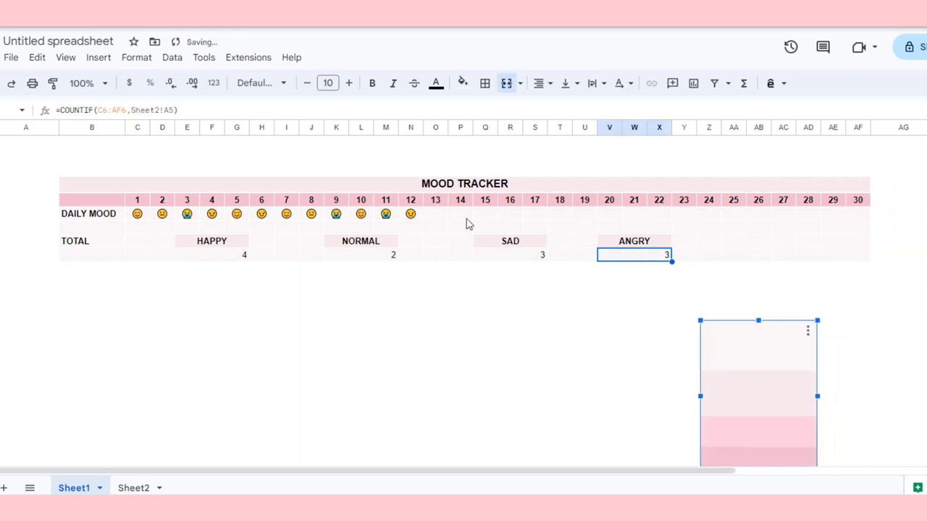
pyautogui.click(413, 215)
pyautogui.click(433, 215)
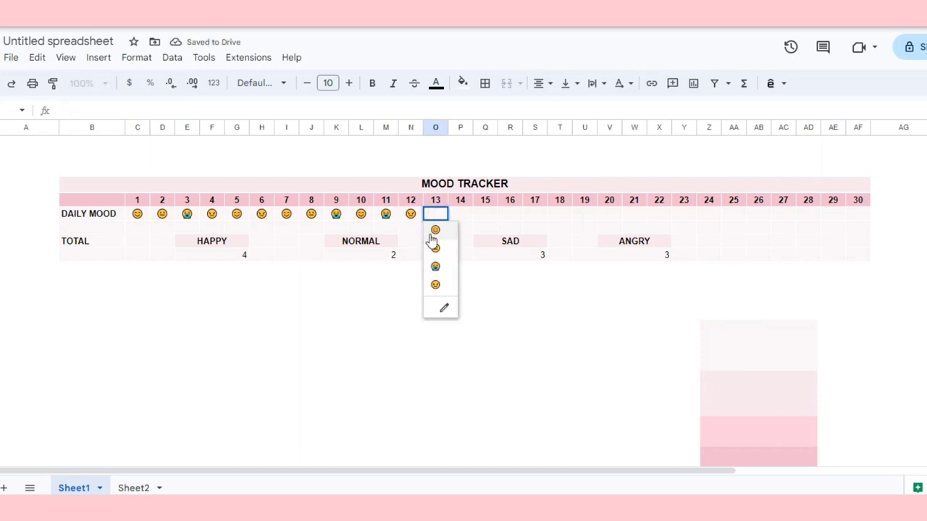
pyautogui.click(432, 233)
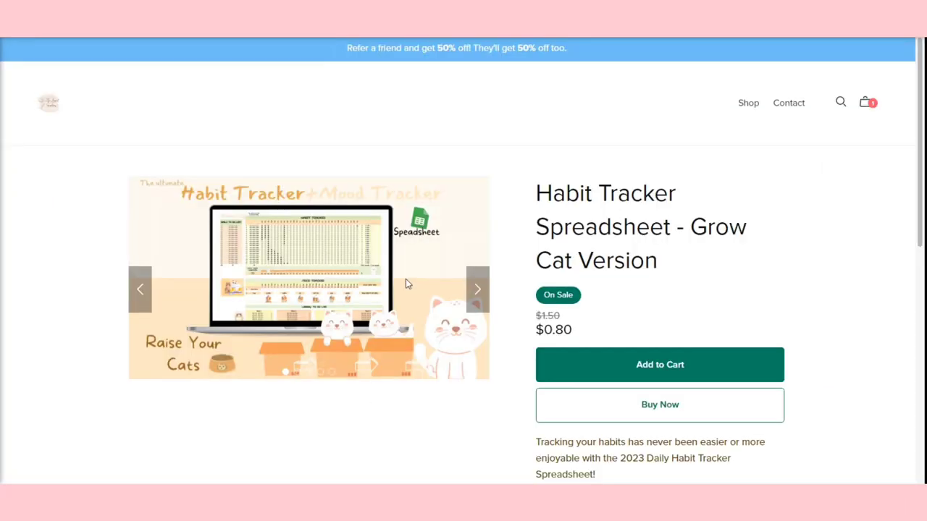
# Step: Browse the Habit Tracker Spreadsheet - Grow Cat Version images and add it to the cart
pyautogui.click(472, 302)
pyautogui.click(472, 306)
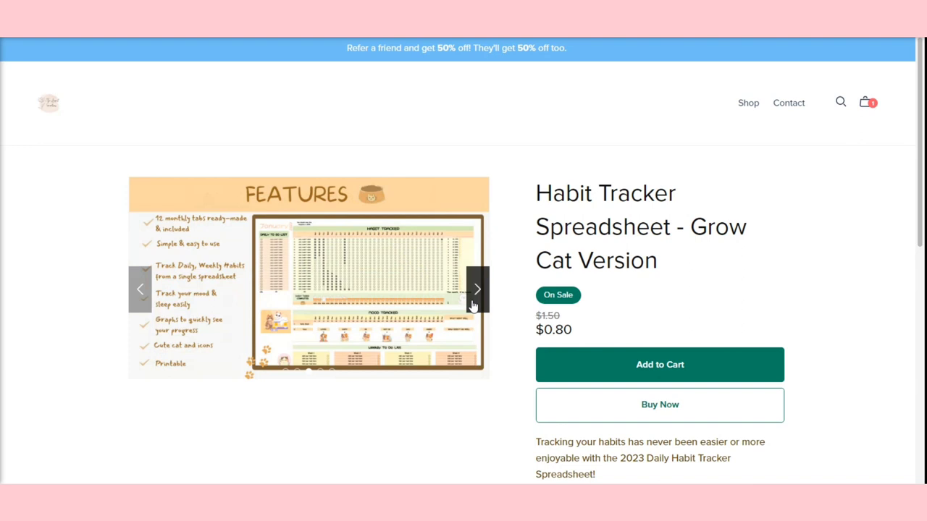
pyautogui.click(472, 306)
pyautogui.click(472, 305)
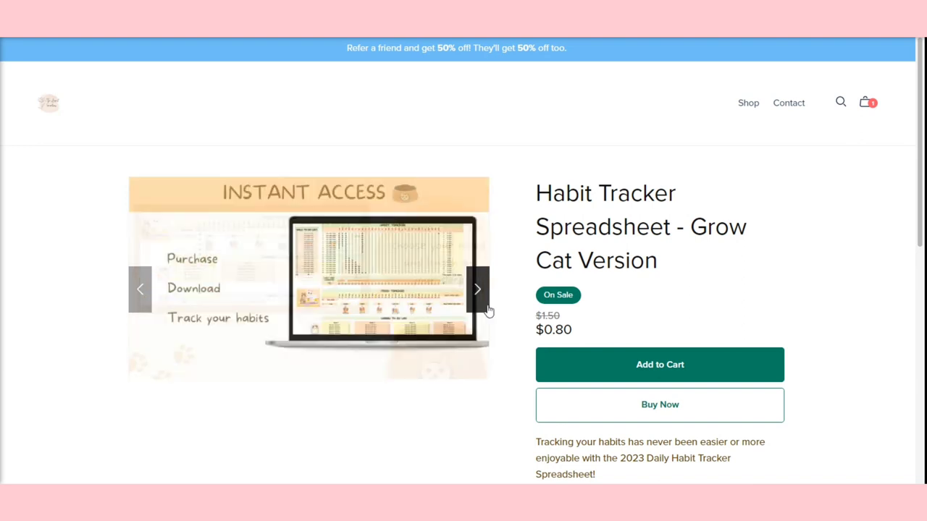
pyautogui.scroll(-1, 625, 314)
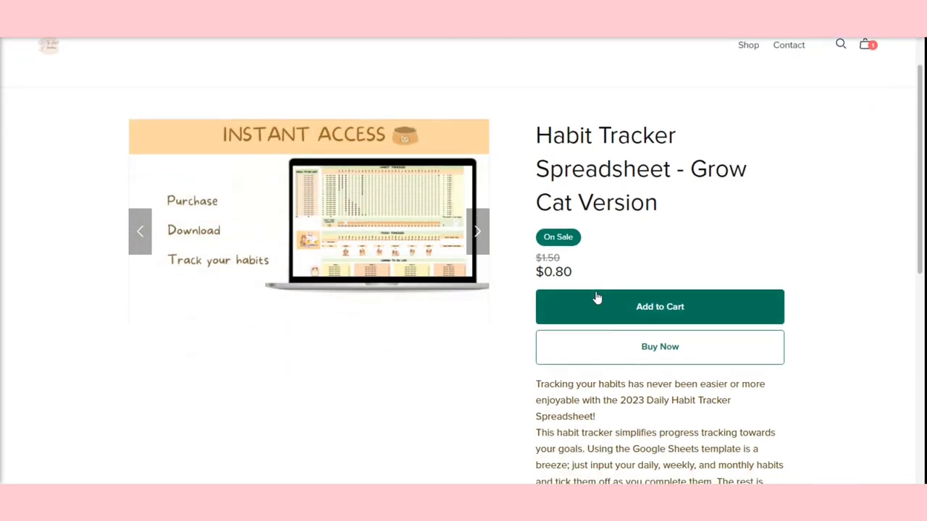
pyautogui.click(631, 307)
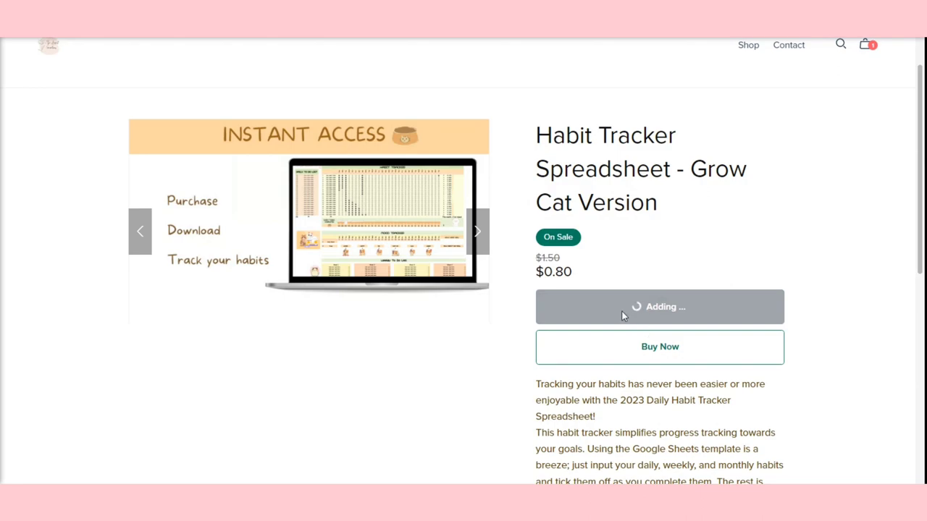